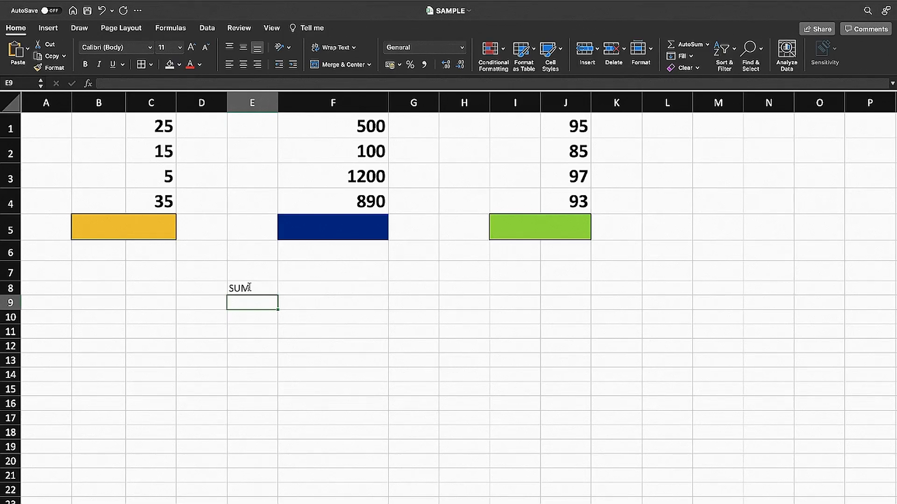
Total the first column of numbers in the orange cell B5 with the formula =SUM(C1:C4)
left_click(251, 288)
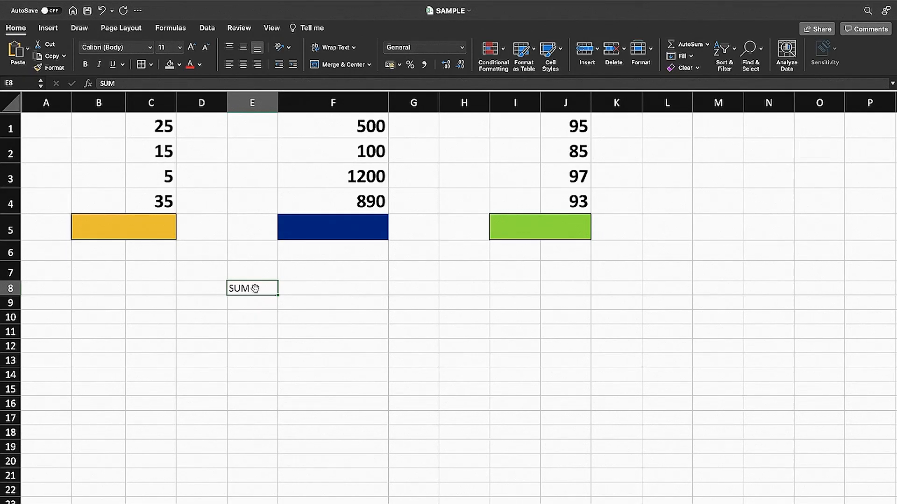
left_click(155, 229)
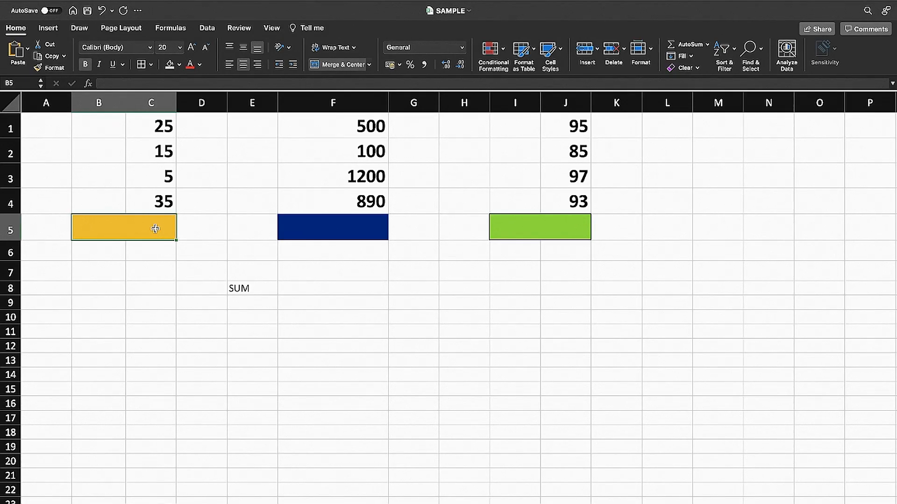
type("=")
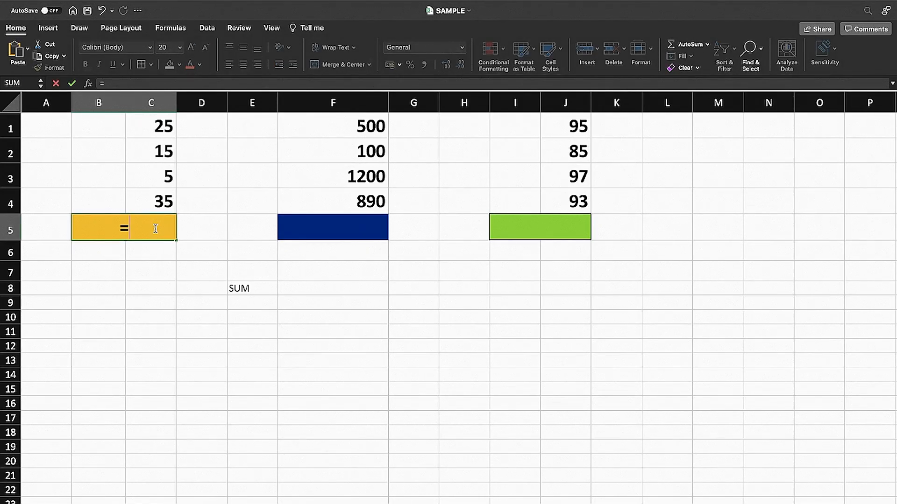
type("SUM")
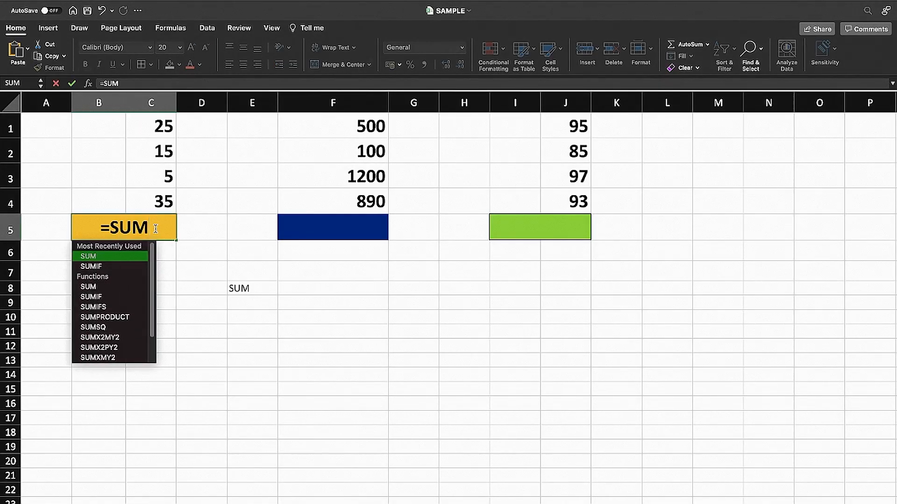
type("(")
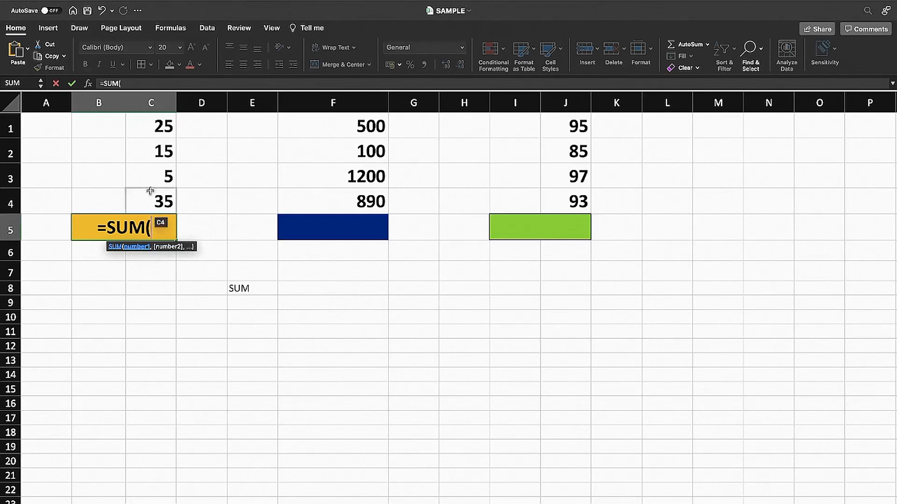
left_click_drag(150, 131, 132, 201)
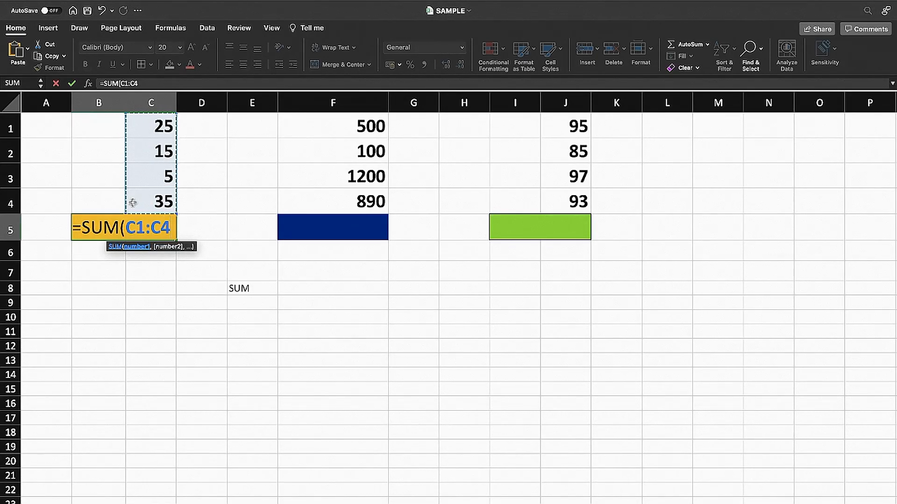
type(")")
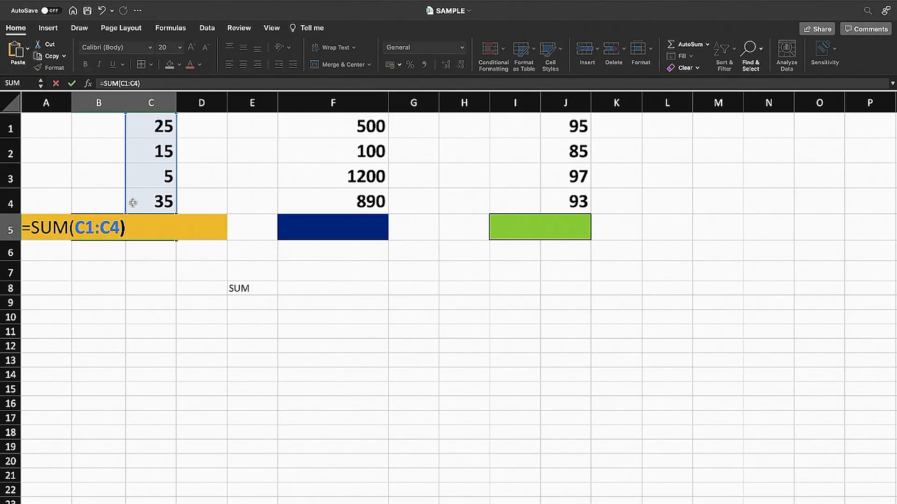
key("Return")
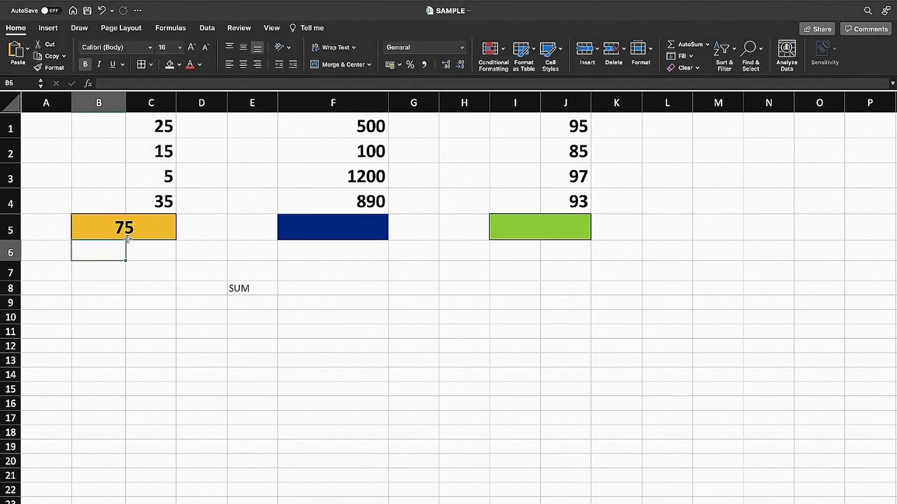
Total the second column of numbers in the blue cell F5 with the formula =SUM(F1:F4)
left_click(313, 223)
type("=")
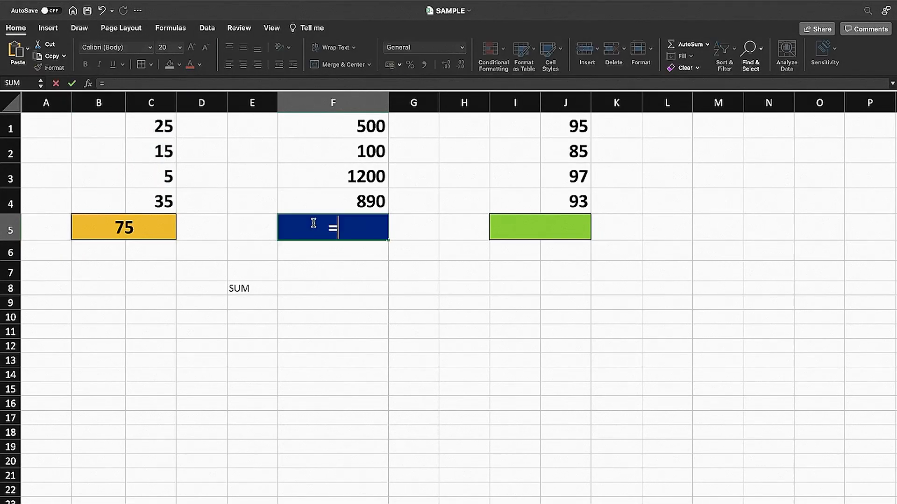
type("SUM")
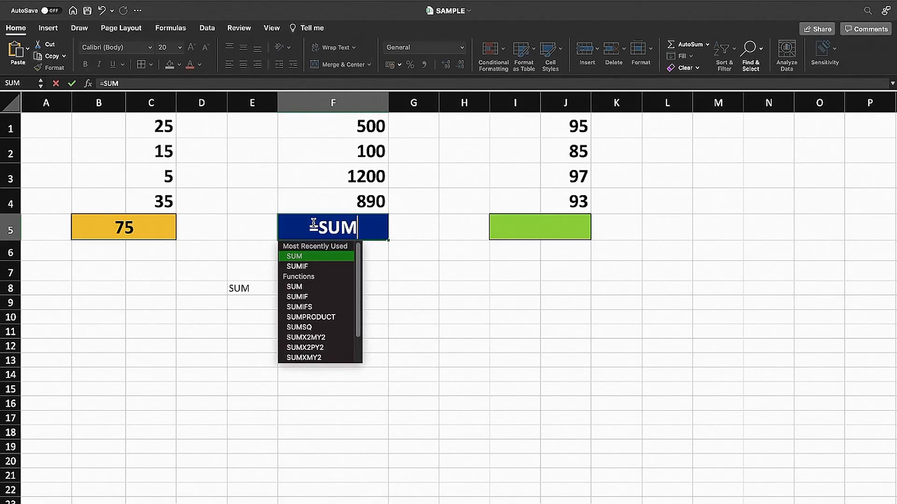
type("(")
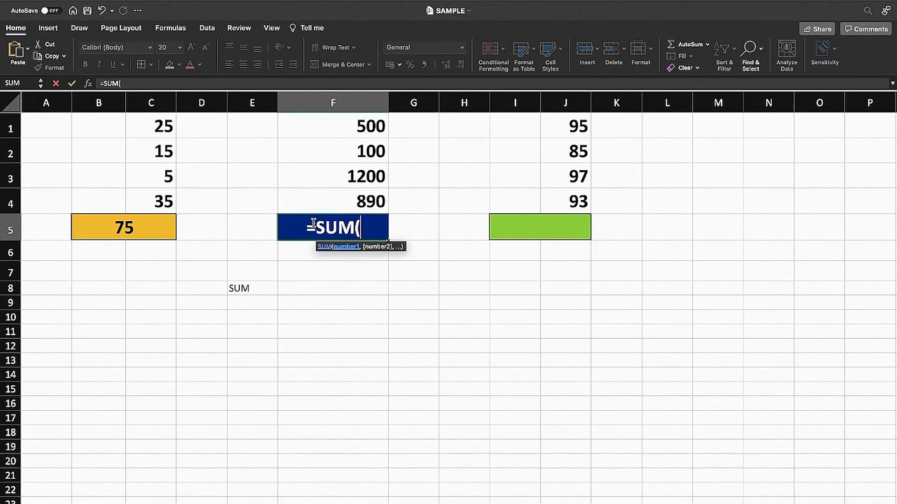
left_click_drag(363, 123, 347, 201)
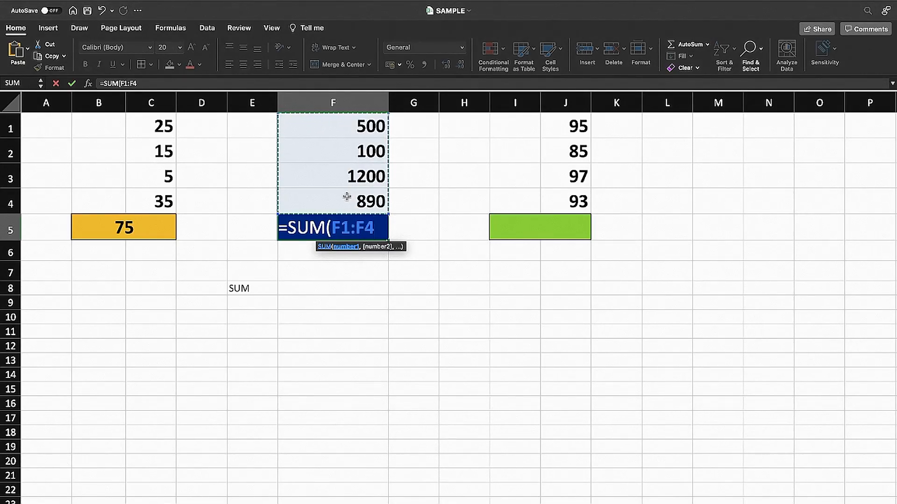
type(")")
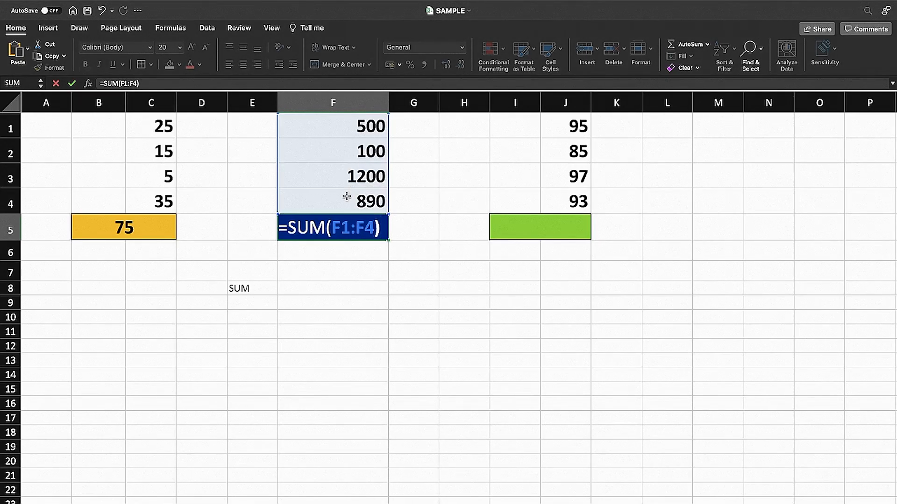
key("Return")
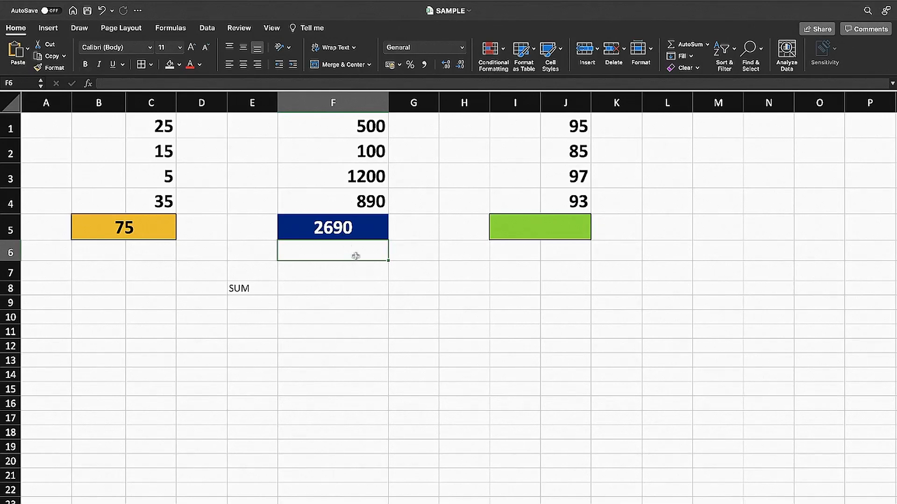
Insert an AutoSum formula in the green cell I5 and replace its suggested range with J1:J4
left_click(521, 229)
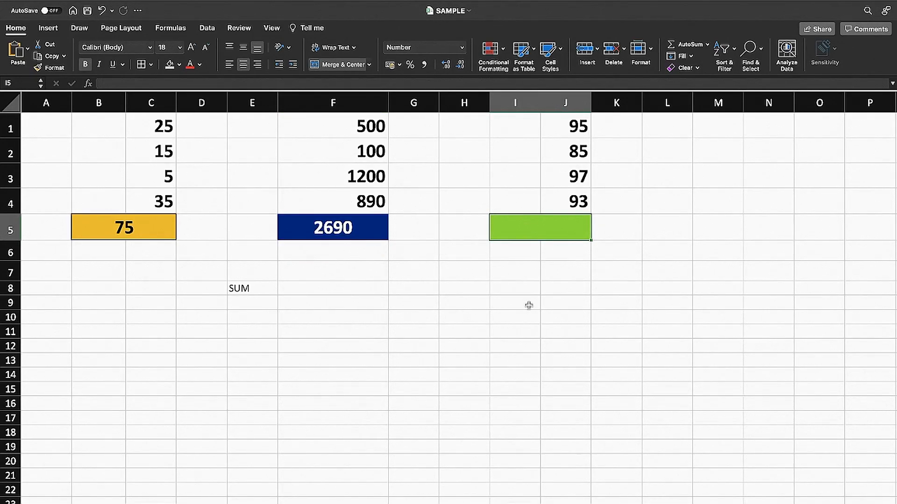
left_click(532, 273)
left_click(538, 226)
left_click(691, 47)
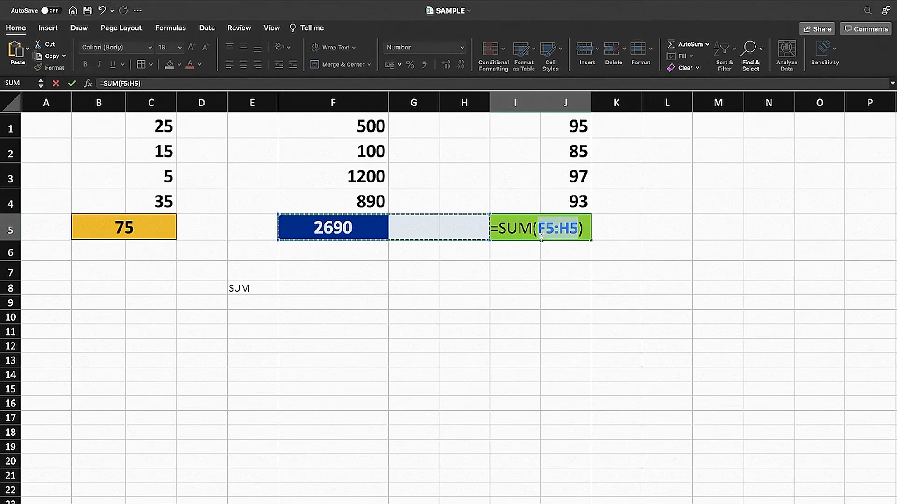
left_click_drag(538, 236, 579, 236)
key("BackSpace")
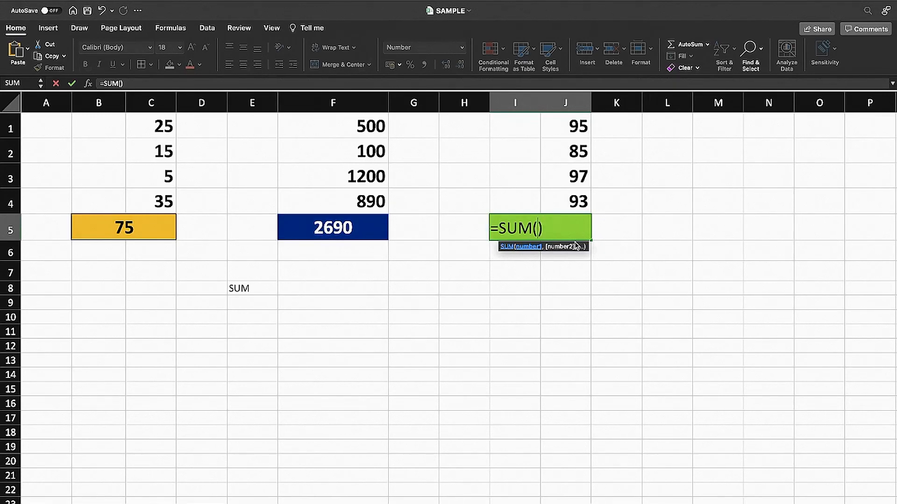
left_click_drag(576, 125, 579, 200)
key("Return")
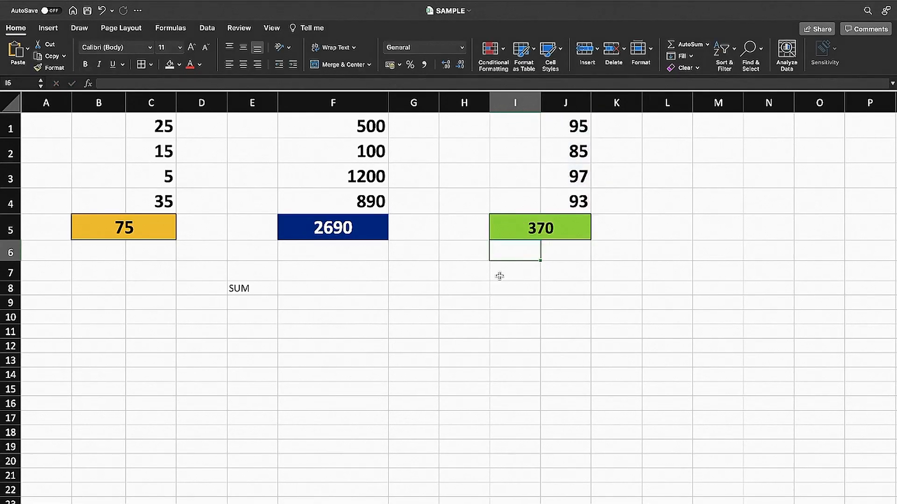
Add up all three number columns in cell G10 with the formula =SUM(C1:C4,F1:F4,J1:J4)
left_click_drag(425, 330, 425, 324)
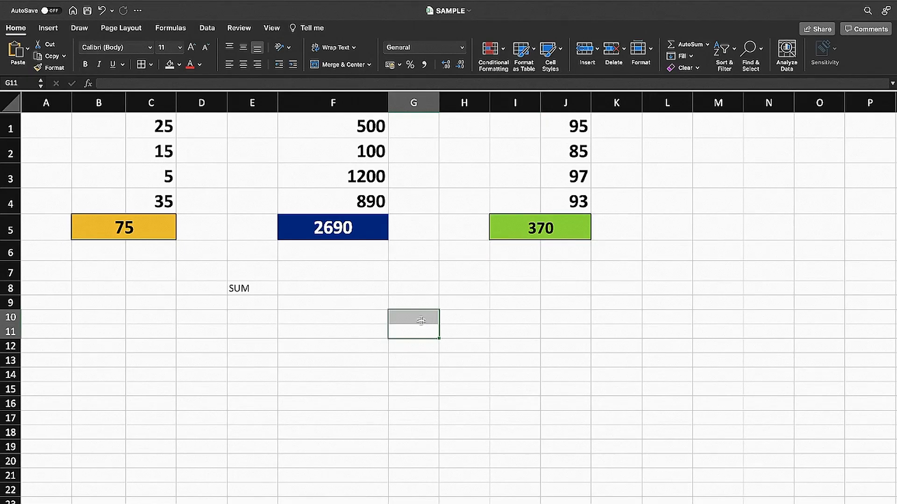
left_click(419, 320)
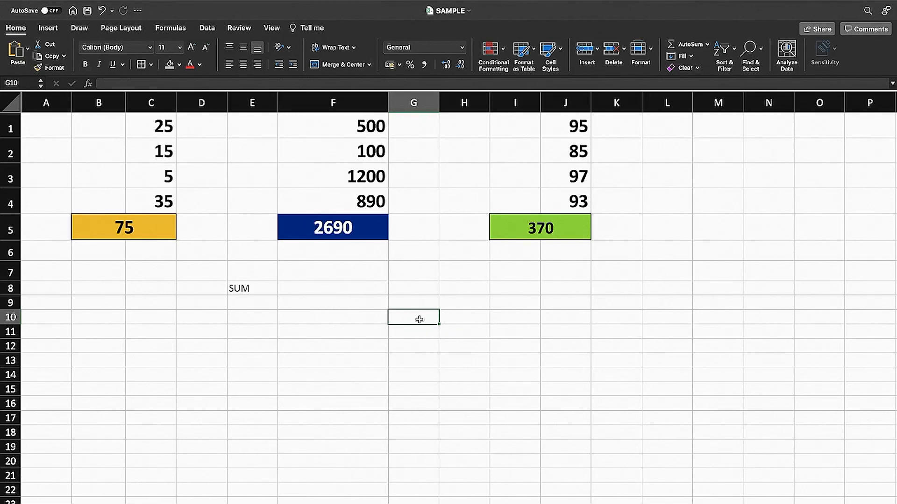
type("=SUM(")
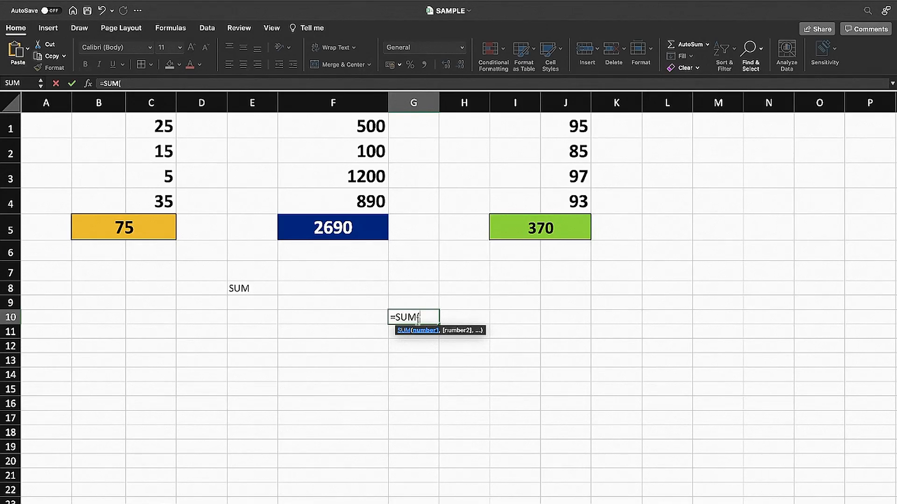
left_click_drag(159, 124, 135, 203)
type(",")
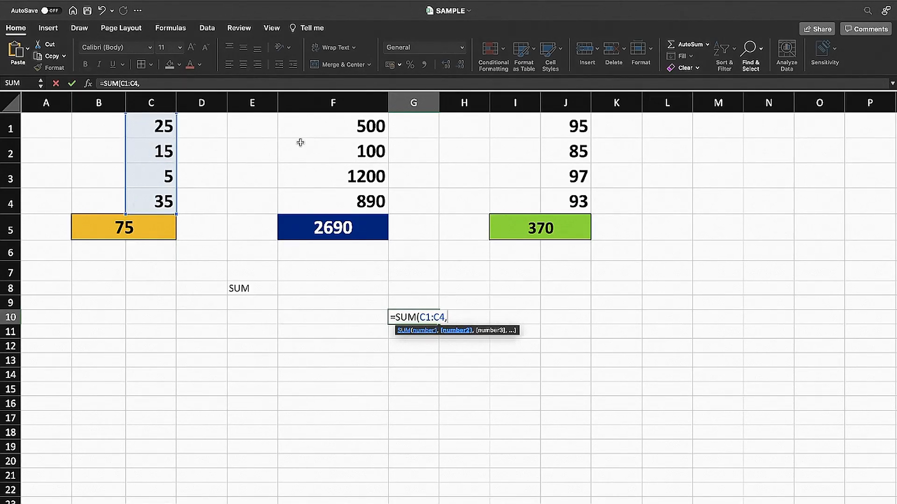
left_click_drag(352, 120, 333, 207)
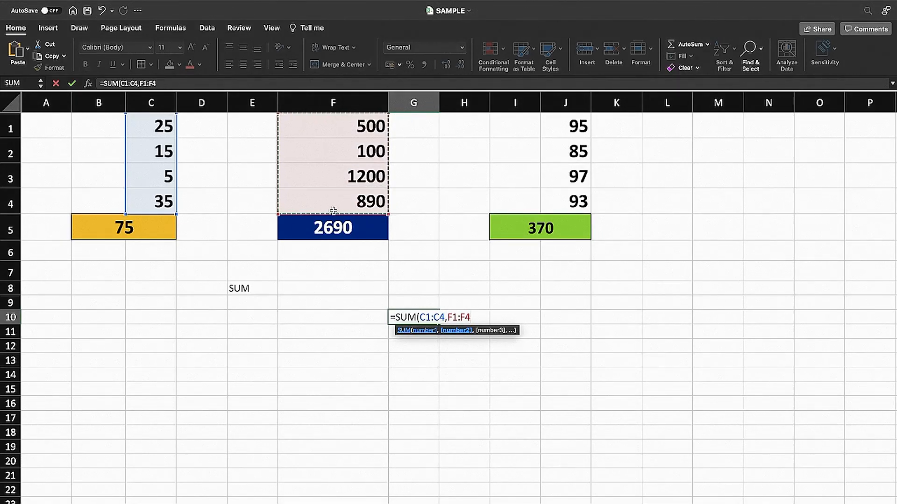
type(",")
left_click_drag(565, 125, 571, 200)
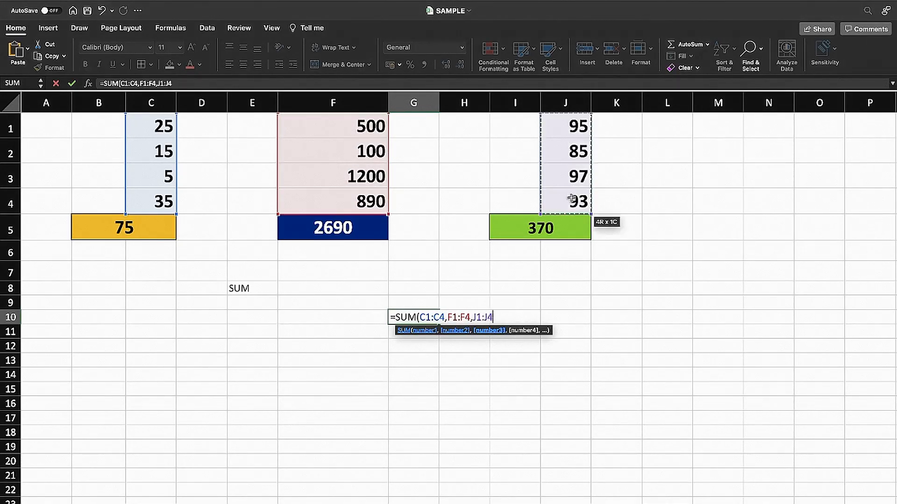
type(")")
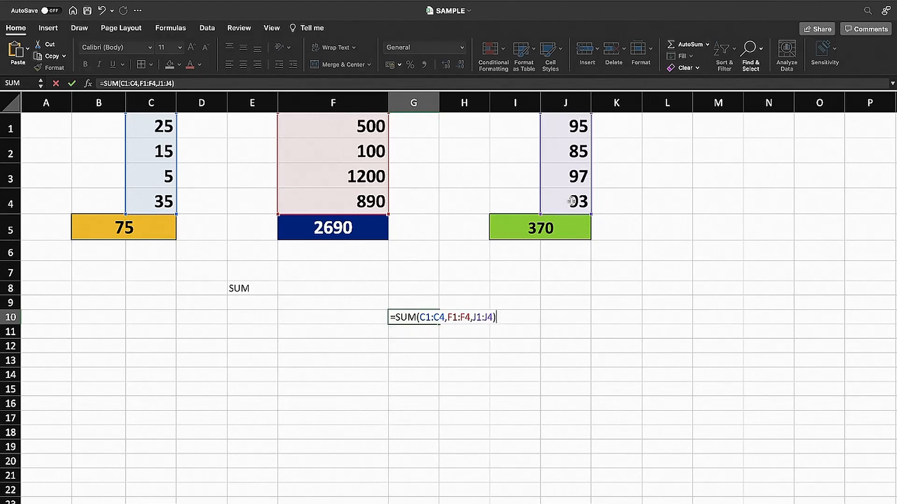
key("Return")
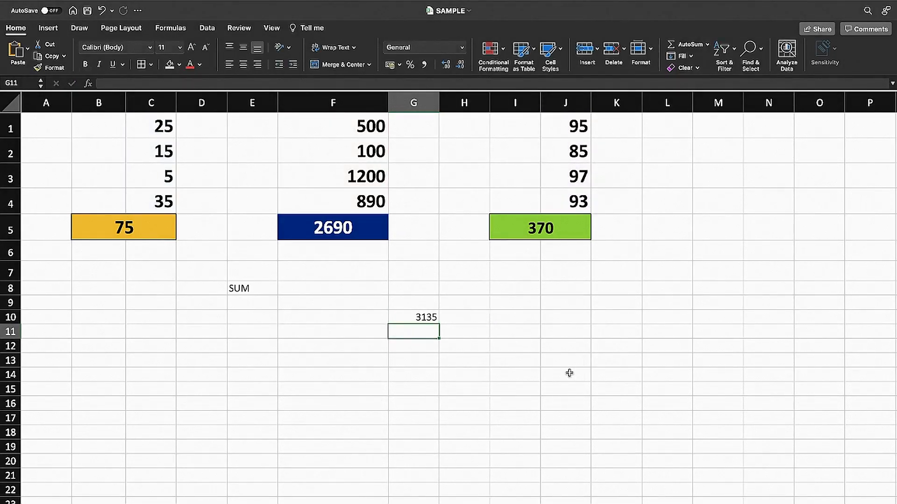
Add the three column totals in cell G12 with the formula =B5+F5+I5
left_click(408, 345)
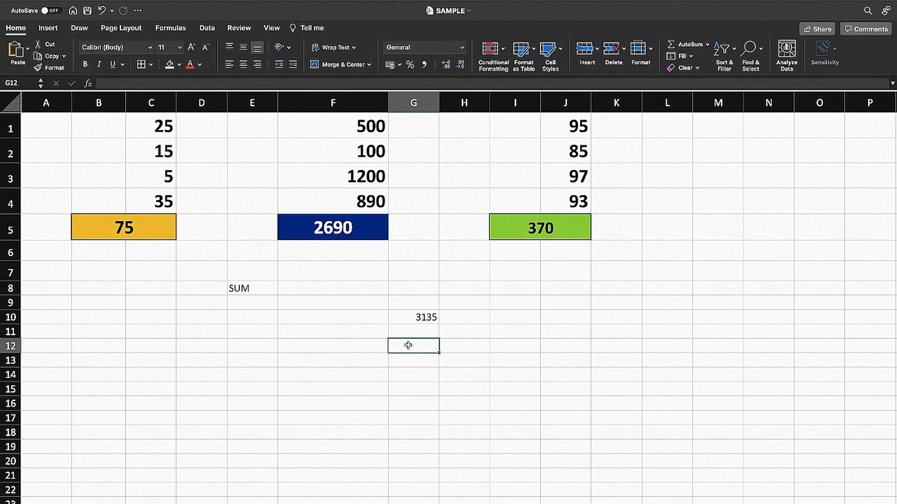
type("=")
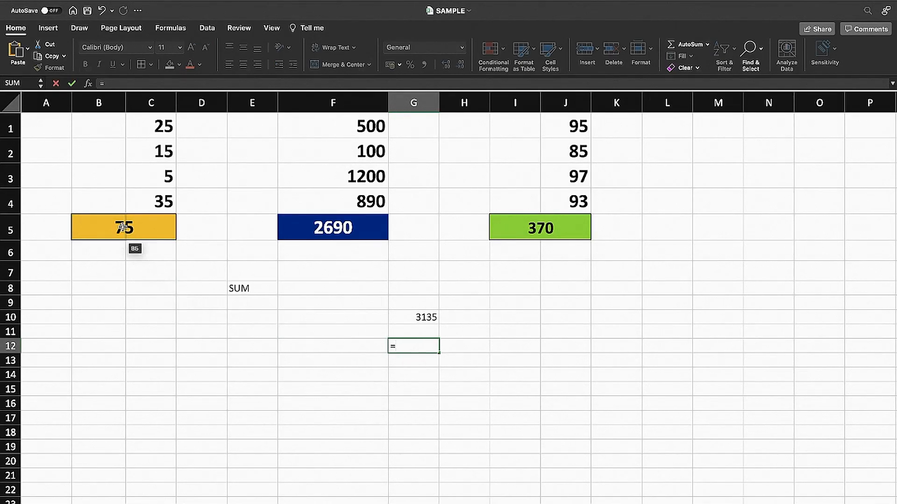
left_click(123, 228)
type("+")
left_click(368, 229)
type("+")
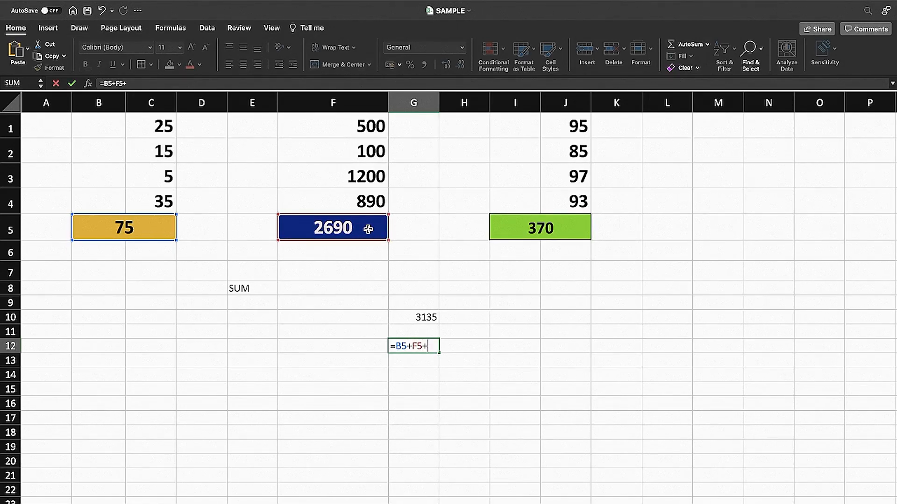
left_click(546, 227)
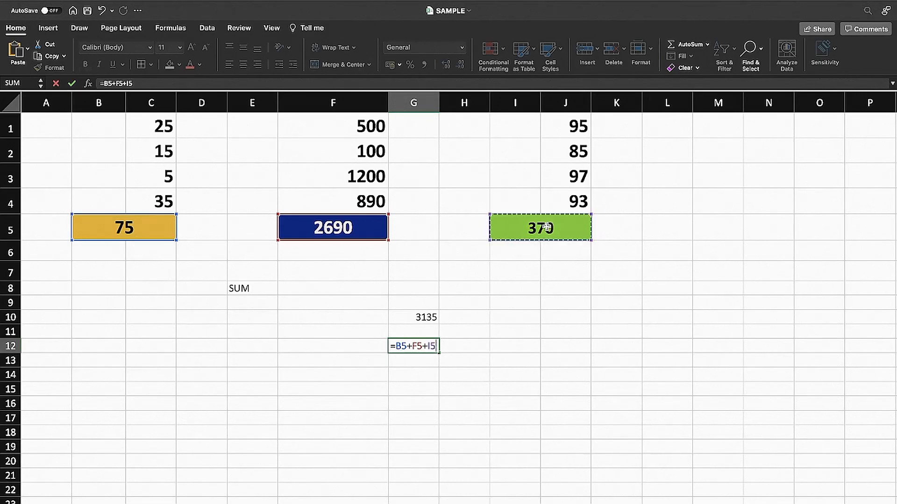
key("Return")
left_click(505, 377)
left_click_drag(423, 321, 421, 362)
left_click(510, 344)
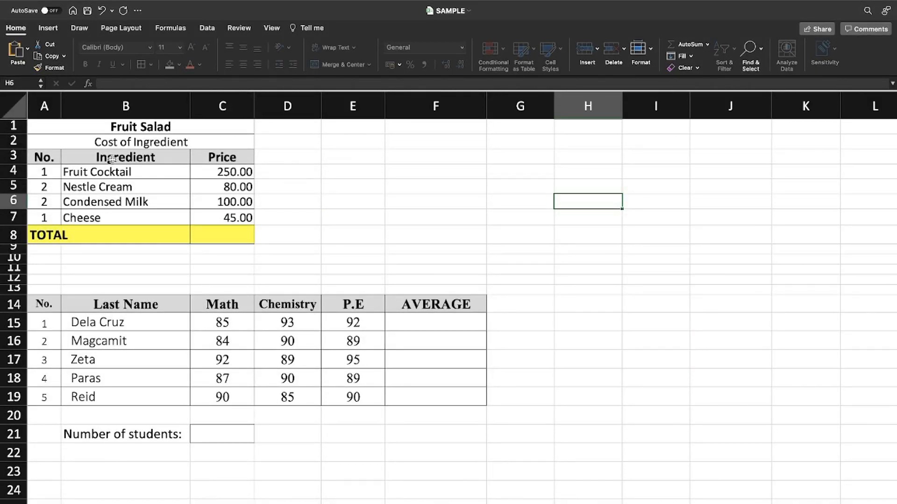
left_click_drag(112, 172, 115, 218)
left_click(358, 183)
left_click_drag(56, 324, 461, 395)
left_click(436, 247)
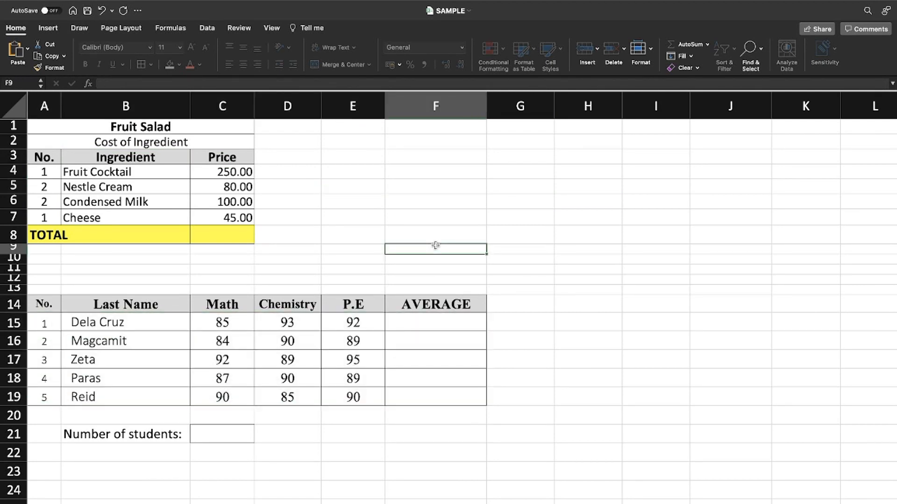
Total the Fruit Salad ingredient prices in the yellow cell C8 with the formula =SUM(C4:C7)
left_click(214, 239)
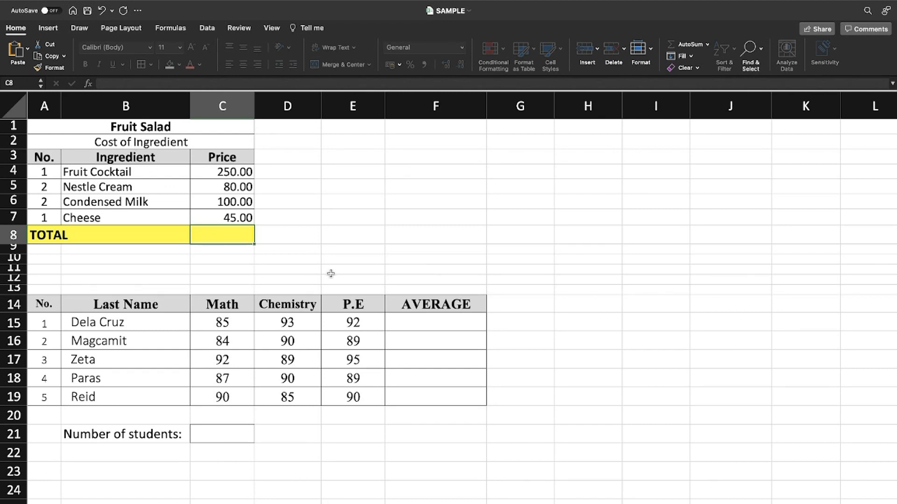
type("=")
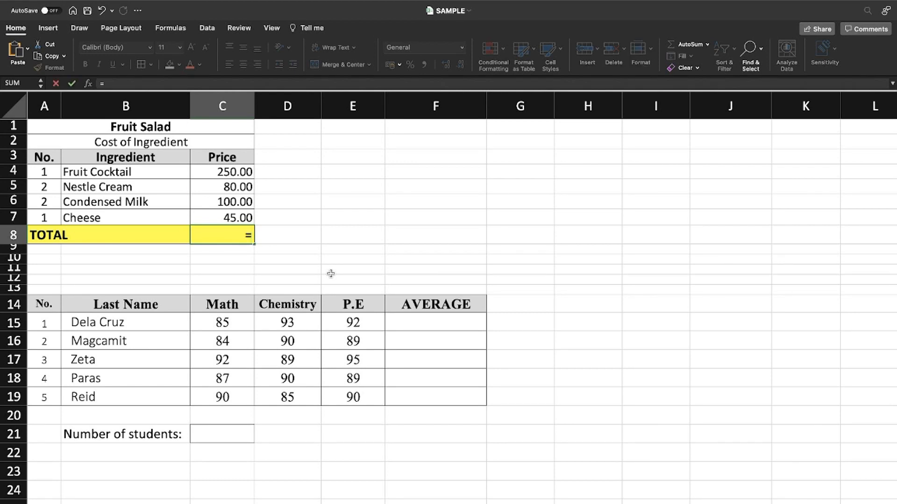
type("sum")
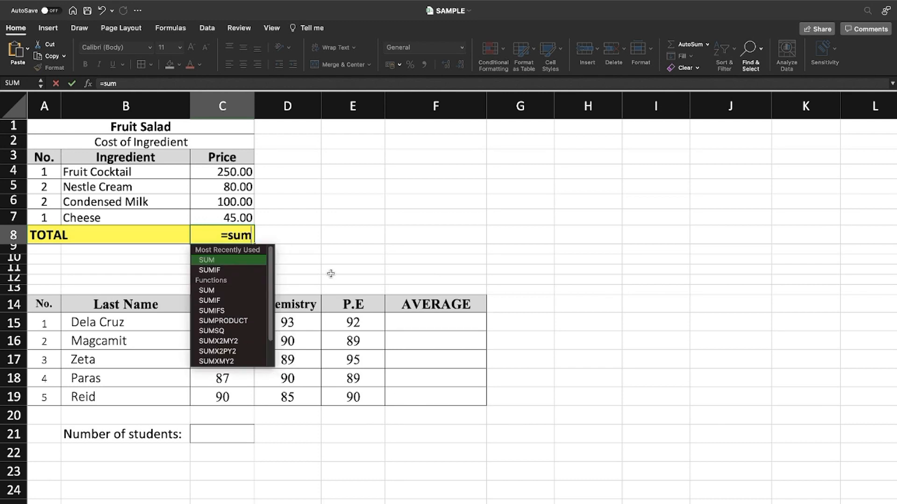
type("(")
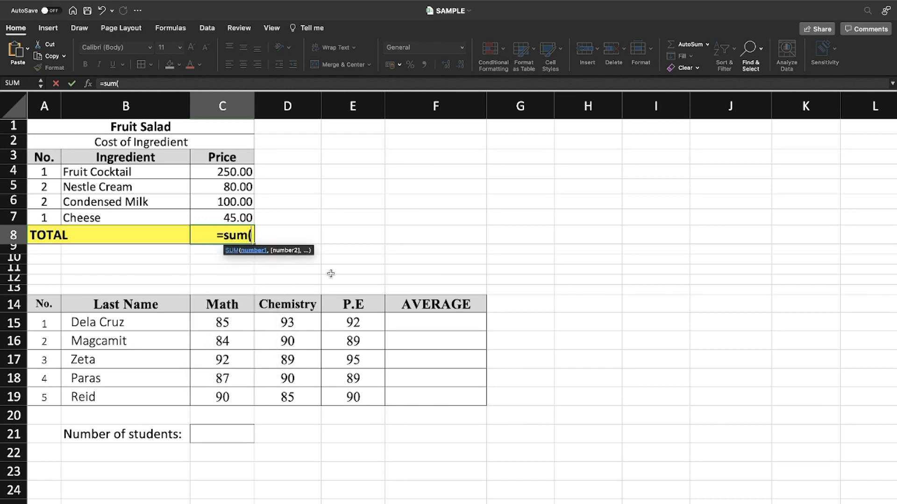
left_click_drag(236, 174, 231, 217)
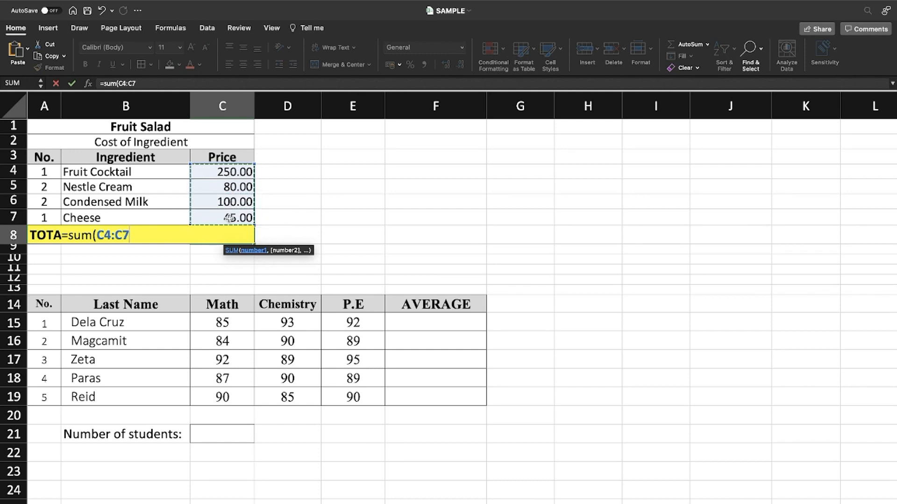
type(")")
key("Return")
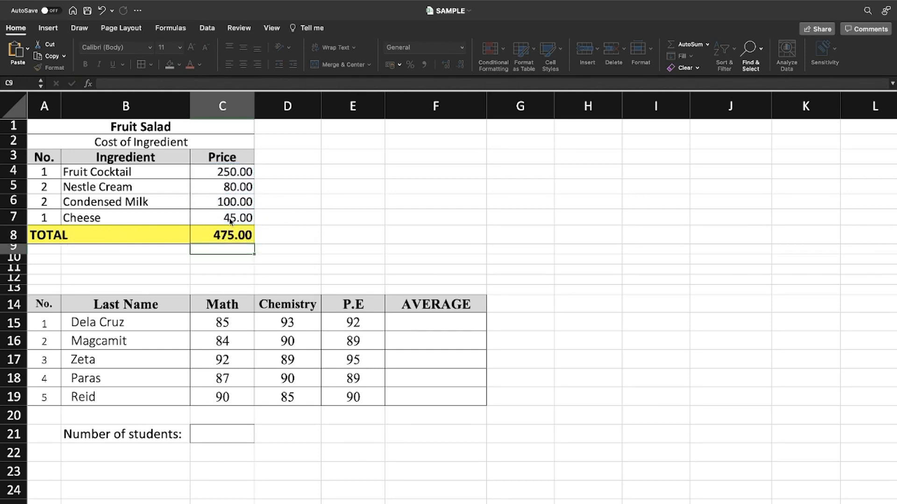
Examine the SUM formula in the yellow TOTAL cell C8 and the price range it references
left_click(292, 245)
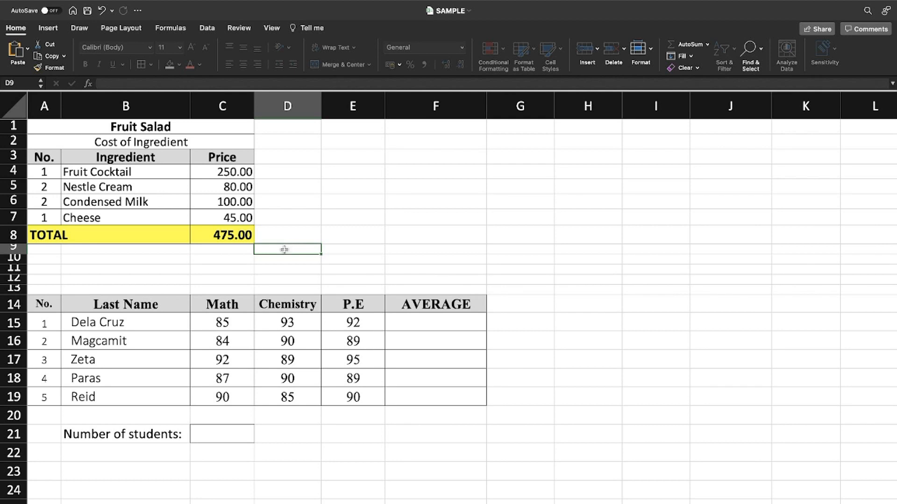
left_click(245, 249)
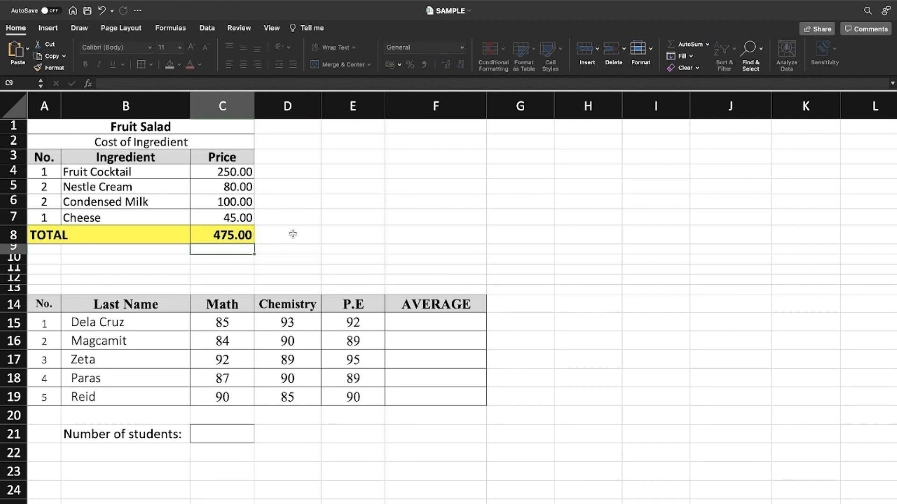
left_click(237, 235)
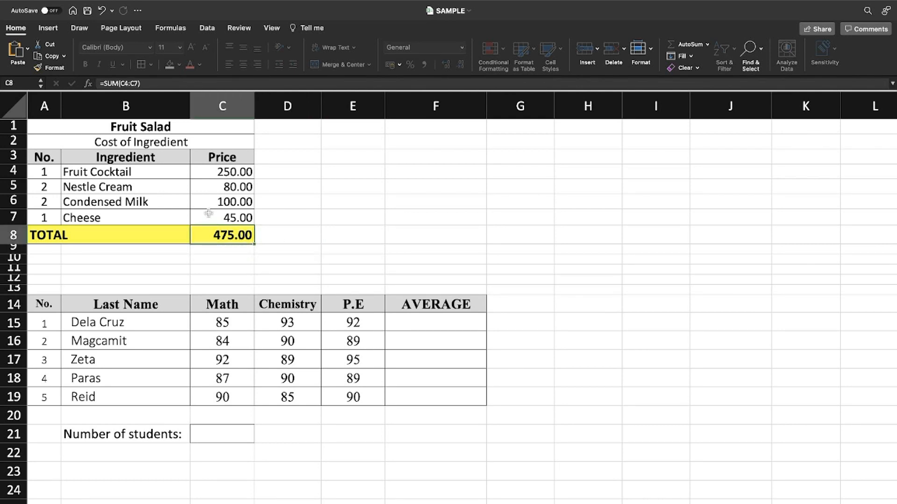
left_click(361, 206)
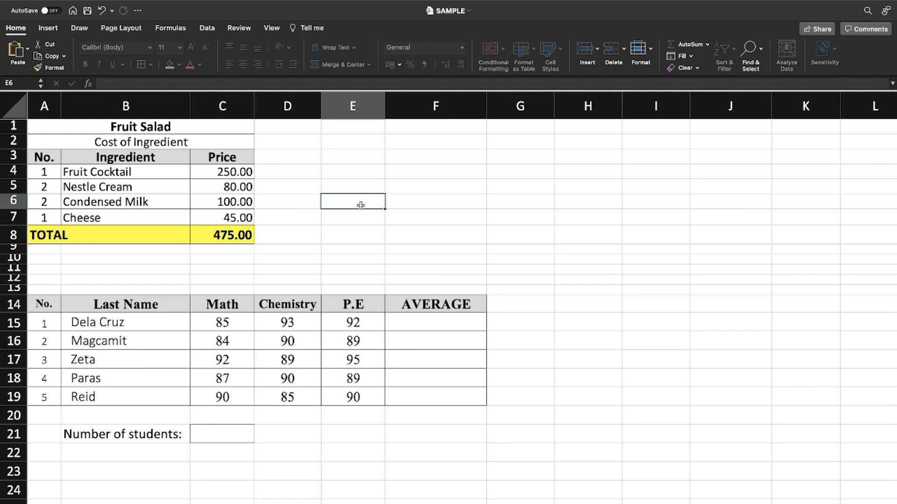
left_click(411, 322)
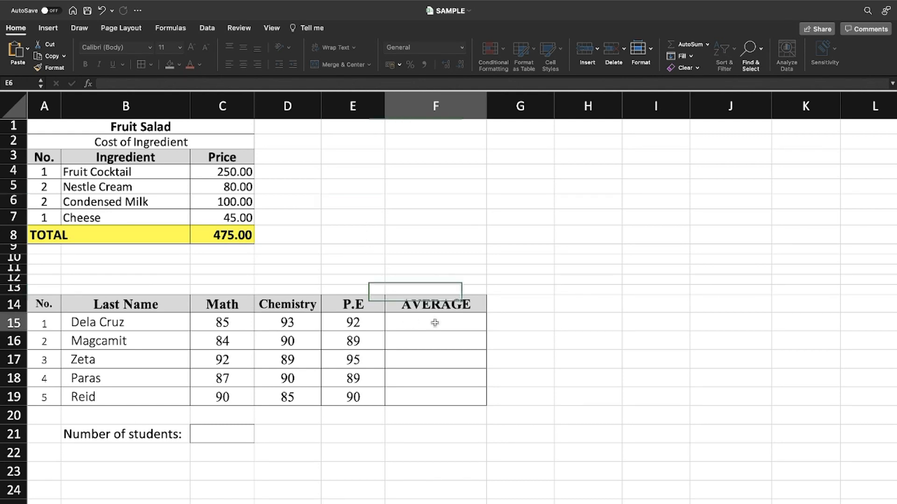
left_click(235, 235)
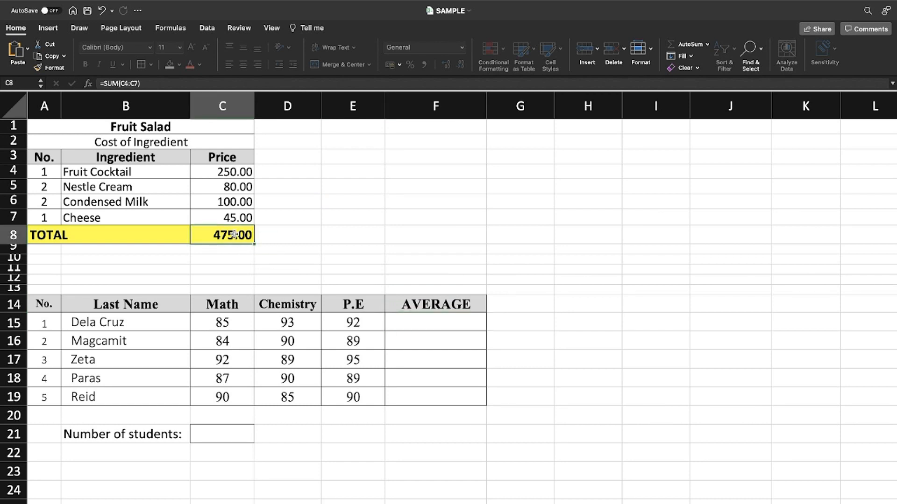
double_click(235, 235)
left_click(81, 232)
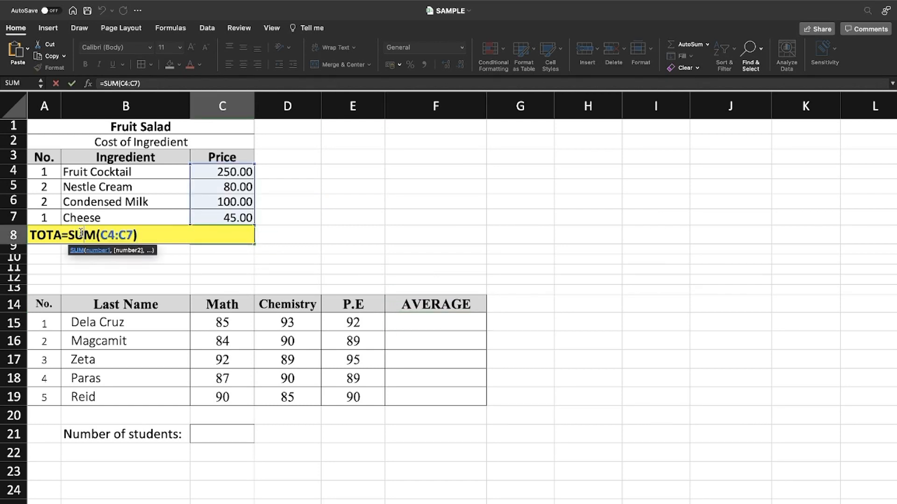
left_click(117, 236)
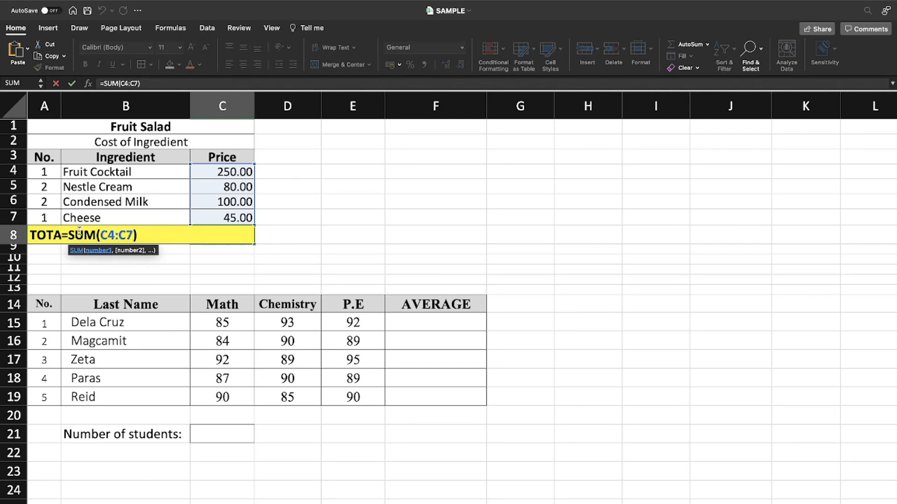
key("Return")
Average the first student's Math, Chemistry and P.E grades in cell F15 with the formula =AVERAGE(C15:E15)
left_click(416, 322)
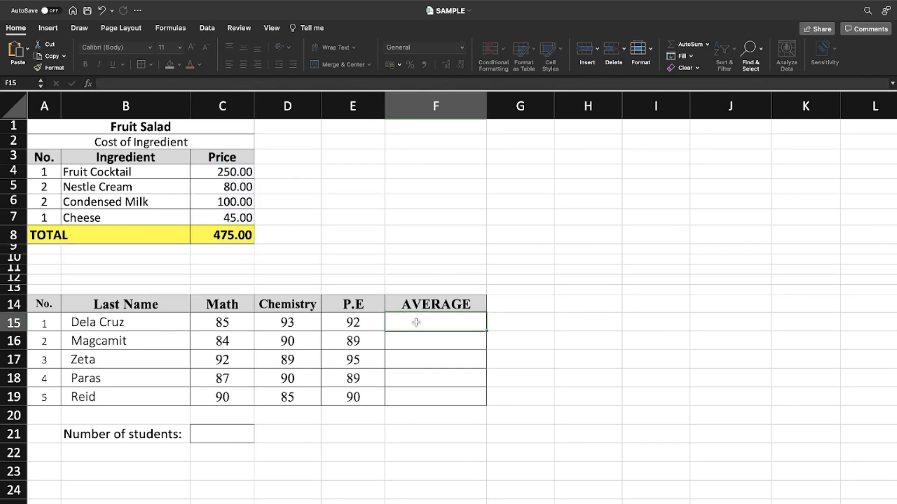
type("=")
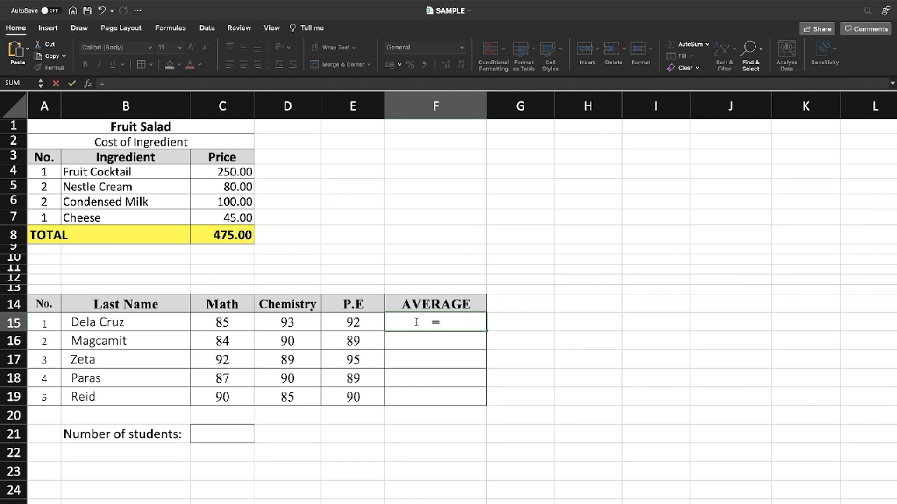
type("average")
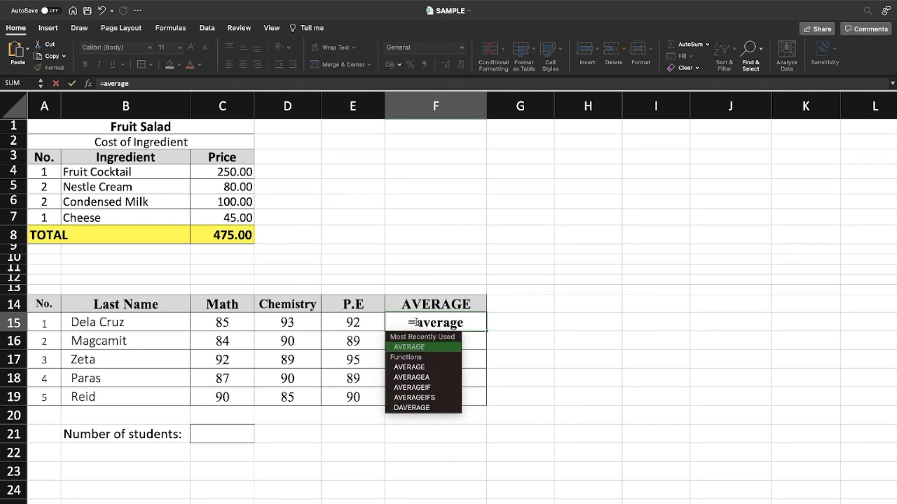
type("(")
left_click_drag(223, 318, 343, 324)
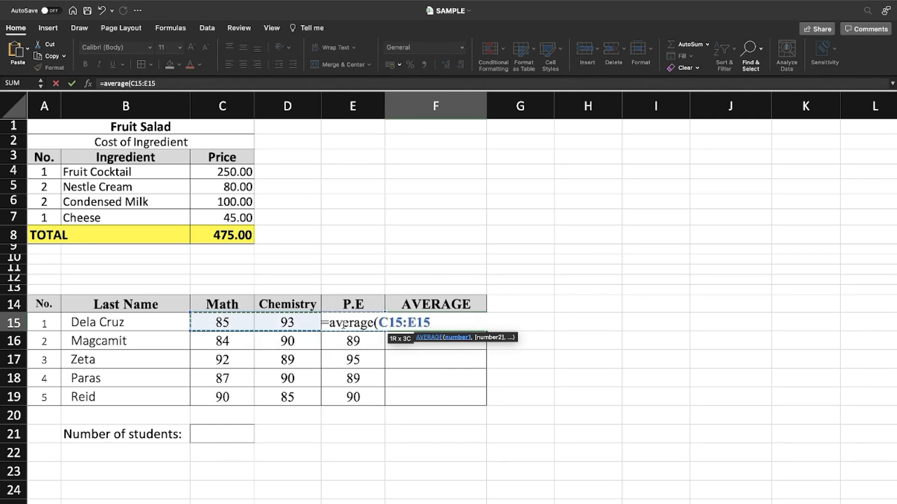
type(")")
key("Return")
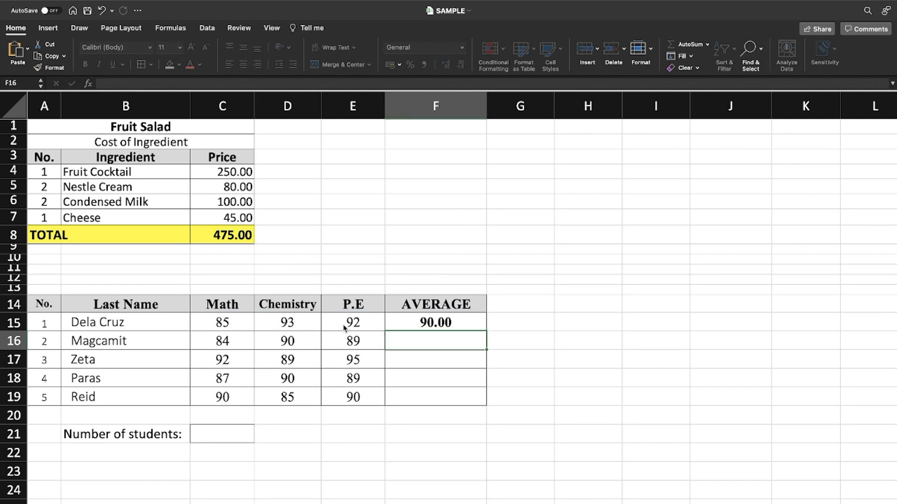
Average the second student's three grades in cell F16 with the formula =AVERAGE(C16:E16)
type("=avea")
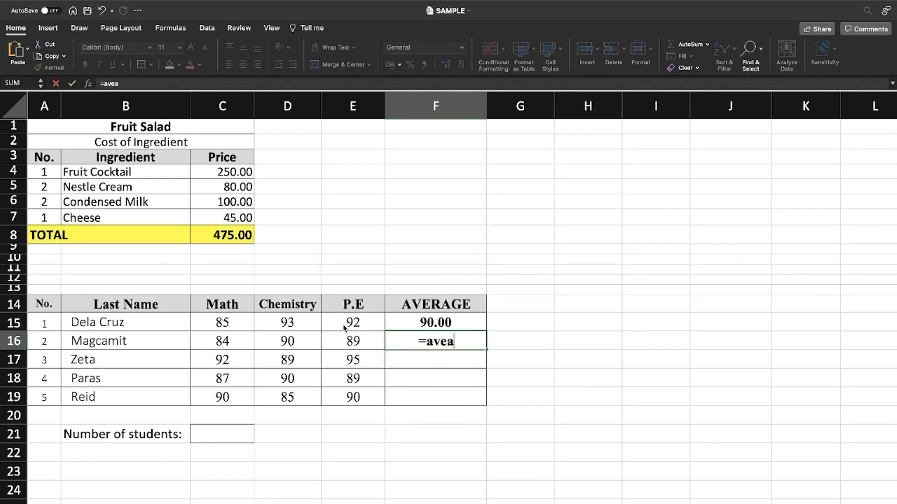
type("g")
key("BackSpace")
key("BackSpace")
type("rage")
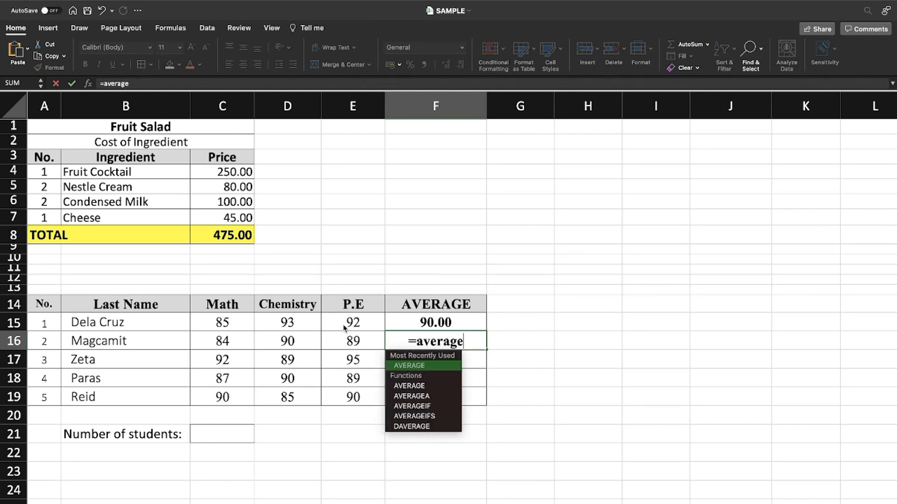
type("(")
left_click_drag(223, 343, 347, 344)
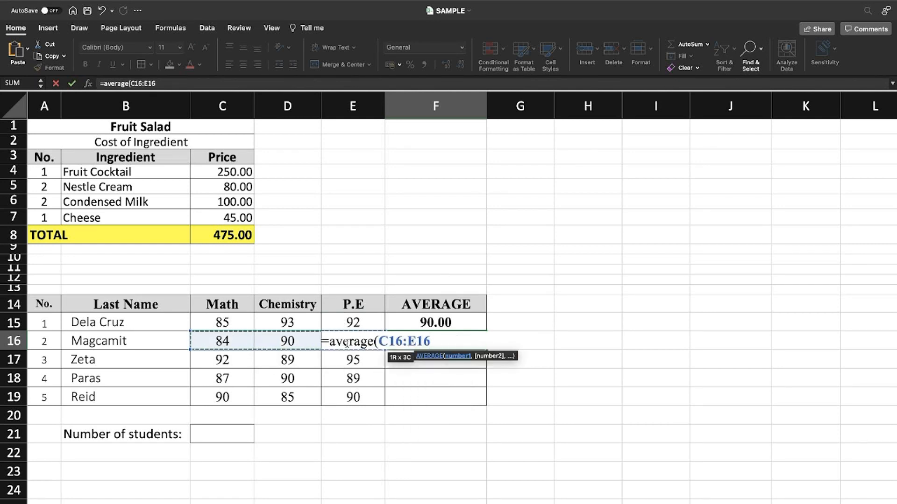
type(")")
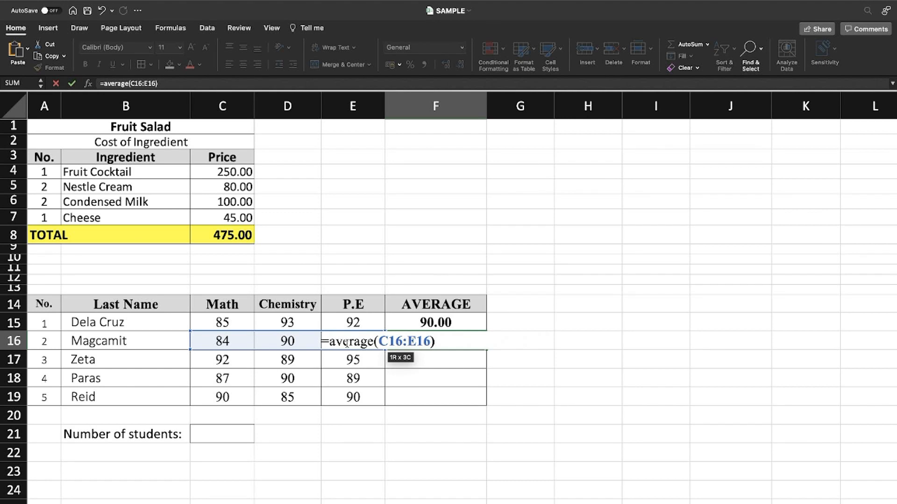
key("Return")
Calculate the first student's average manually in cell H15 with =(C15+D15+E15)/3 and compare it with F15
left_click(577, 320)
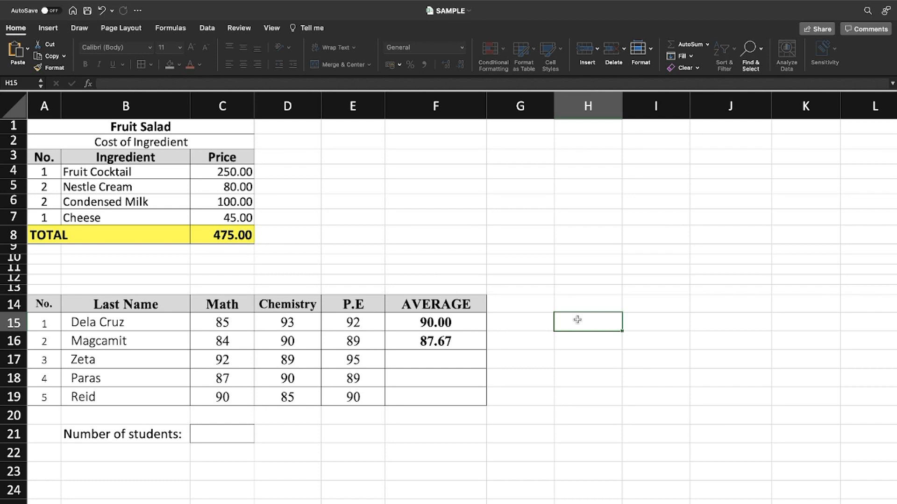
type("=")
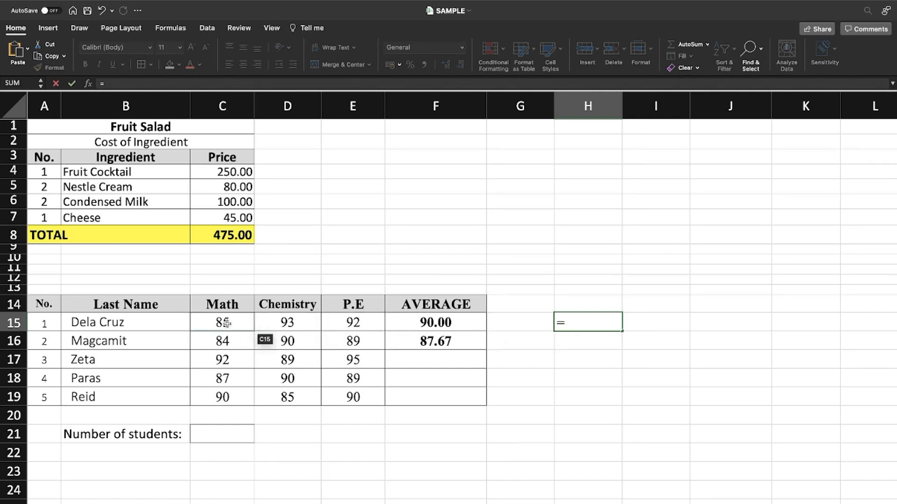
type("(")
left_click(227, 323)
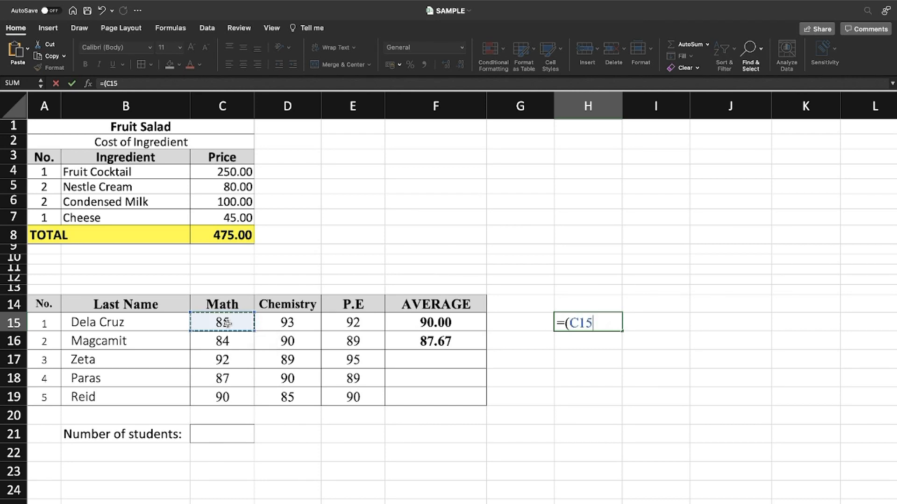
type("+")
left_click(282, 322)
type("+")
left_click(351, 323)
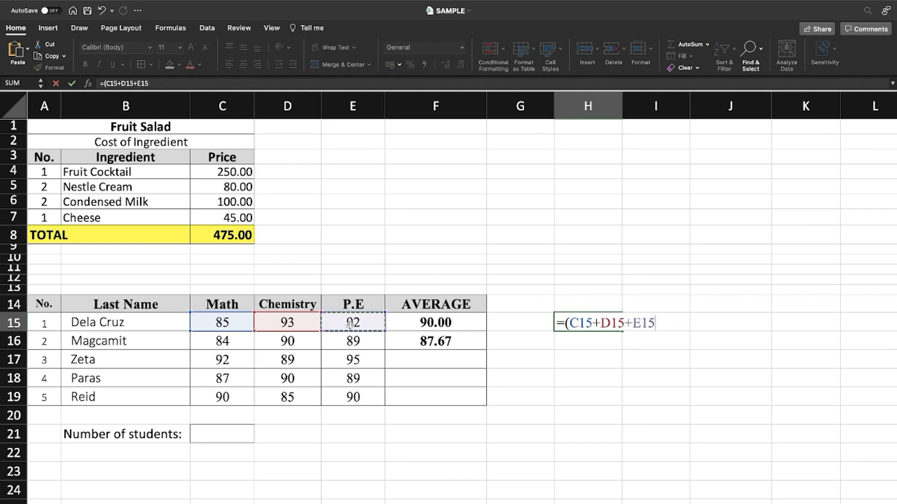
type(")/")
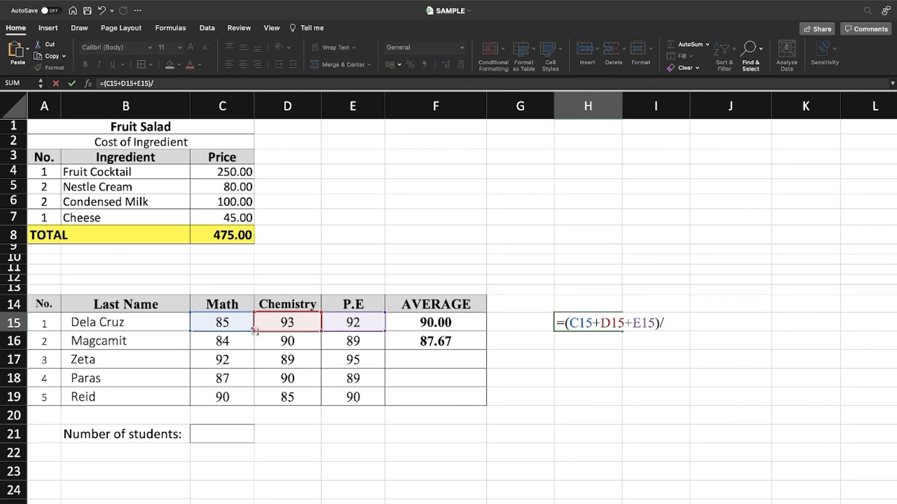
type("3")
key("Return")
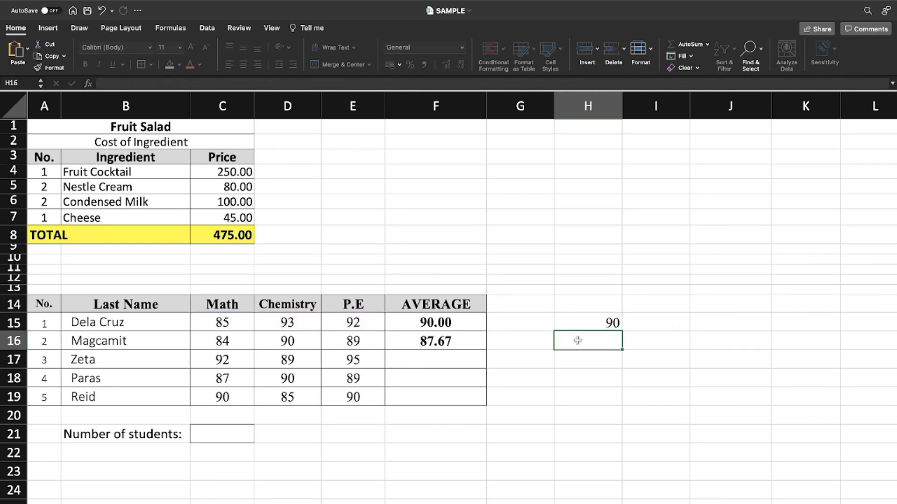
left_click(610, 318)
left_click(430, 326)
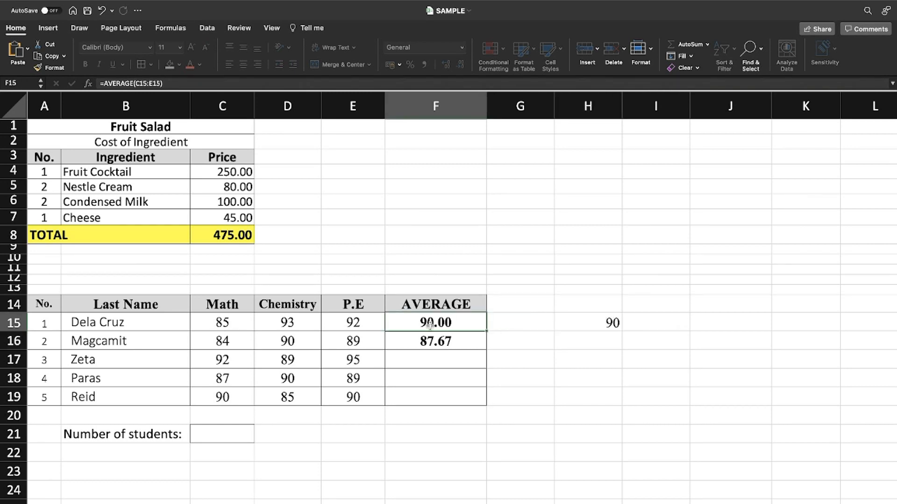
left_click(602, 324)
Fill the AVERAGE formula from F16 down through F19 for the remaining students
left_click(456, 343)
left_click_drag(438, 360, 428, 399)
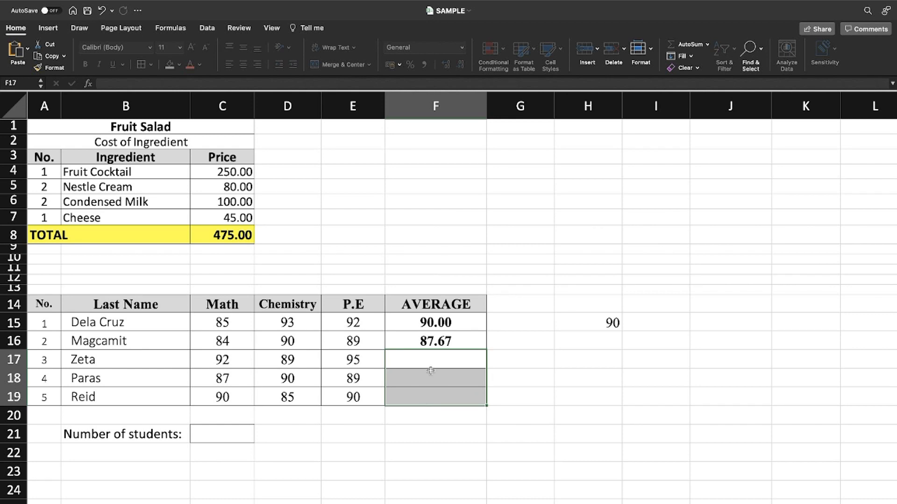
left_click(548, 341)
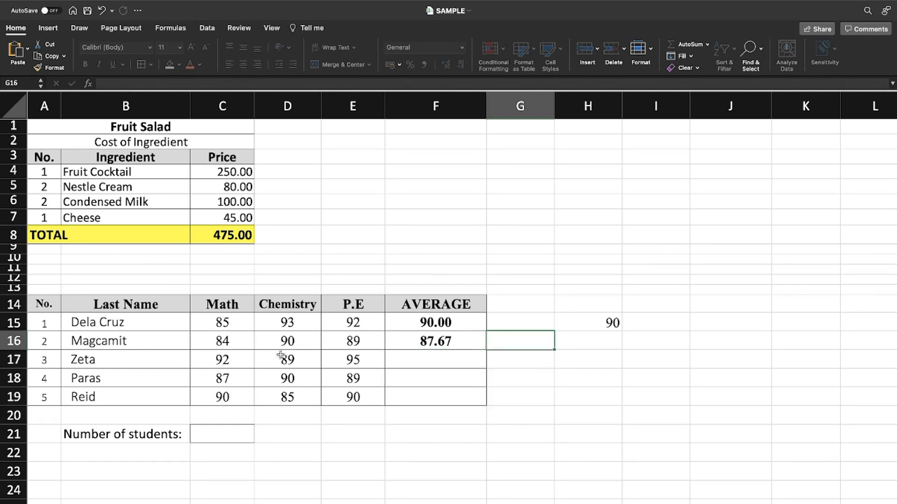
left_click_drag(217, 342, 447, 339)
left_click(451, 357)
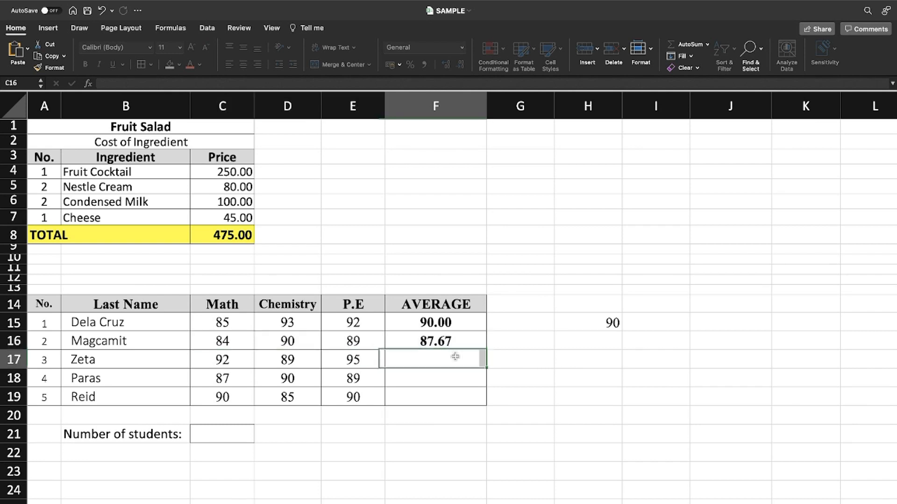
left_click(434, 342)
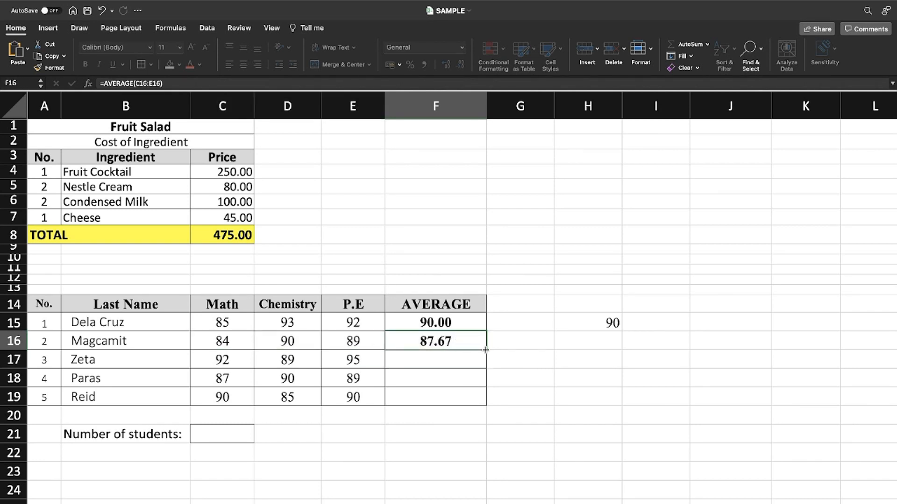
left_click_drag(485, 351, 471, 400)
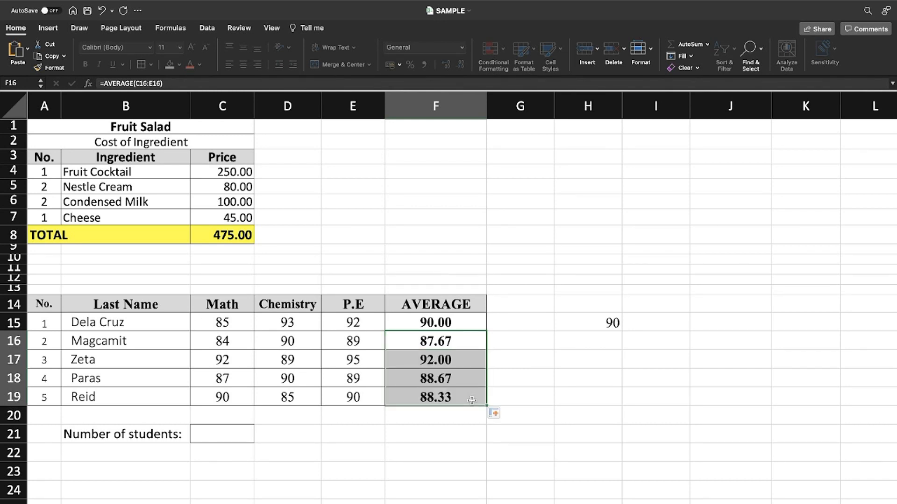
Check the filled AVERAGE formula in F17 against the third student's Math, Chemistry and P.E grades
left_click(442, 370)
left_click(443, 359)
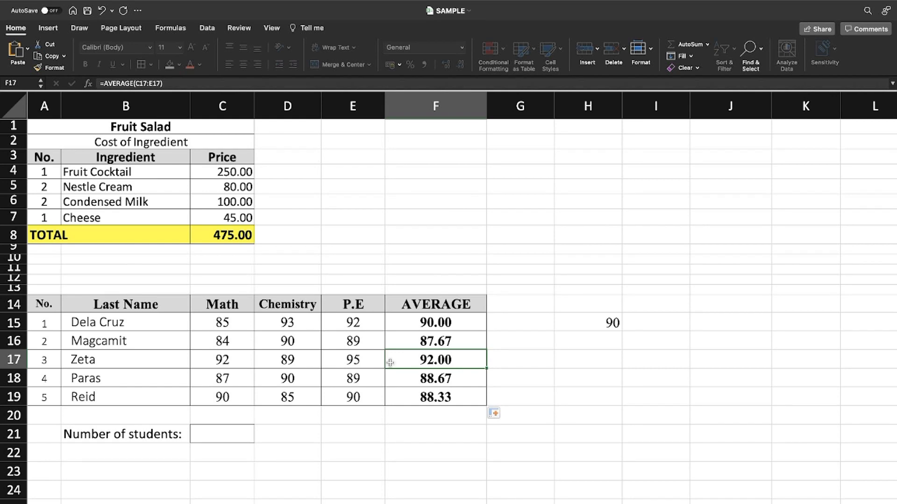
left_click_drag(216, 363, 341, 367)
left_click(446, 359)
double_click(449, 360)
key("Return")
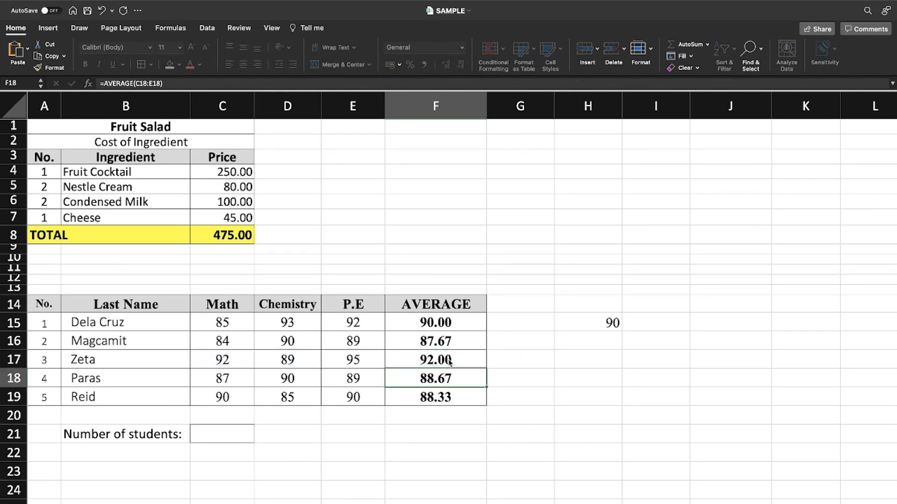
Enter =COUNT(B15:B19) in cell C21 to count the last names for the number of students
left_click(208, 434)
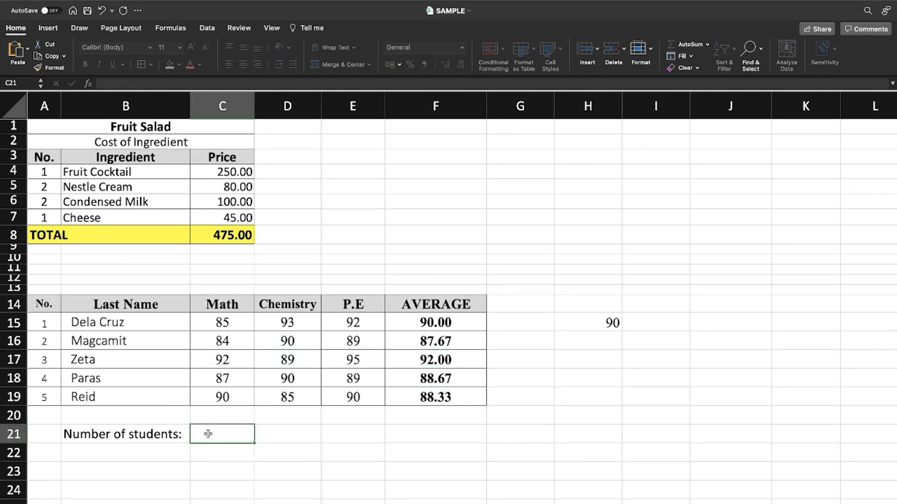
type("=")
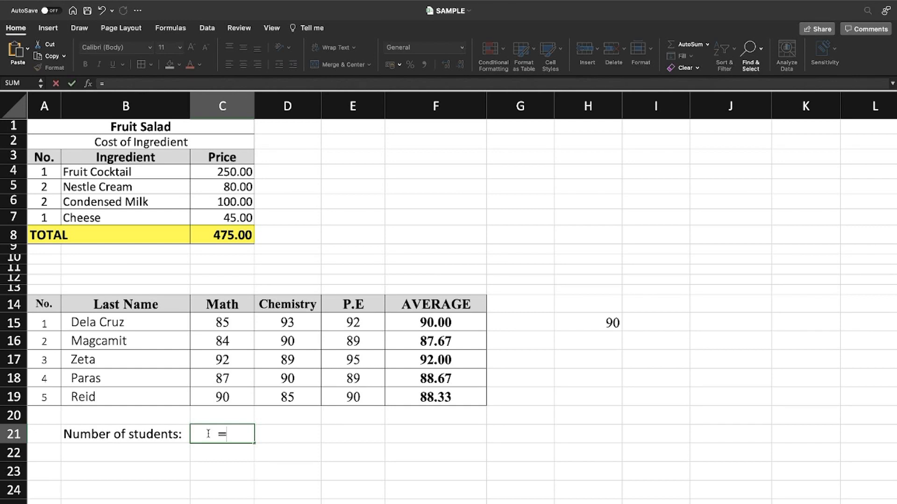
type("COU")
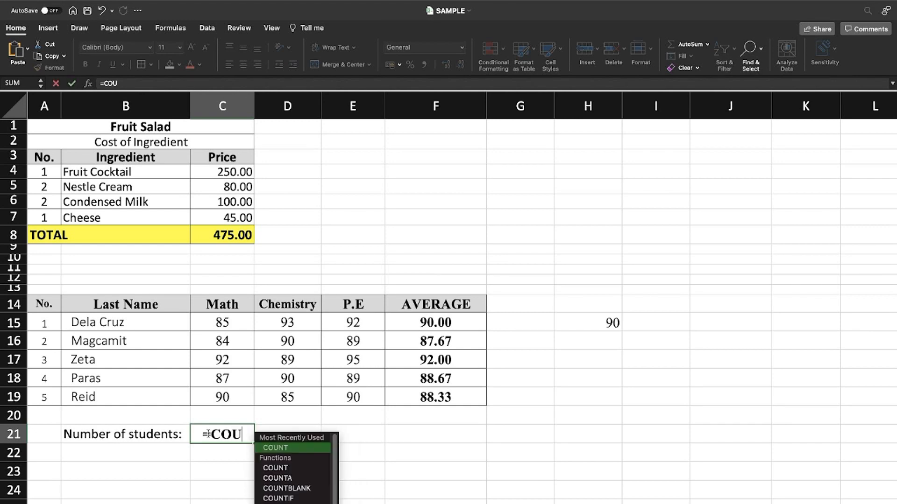
type("NT(")
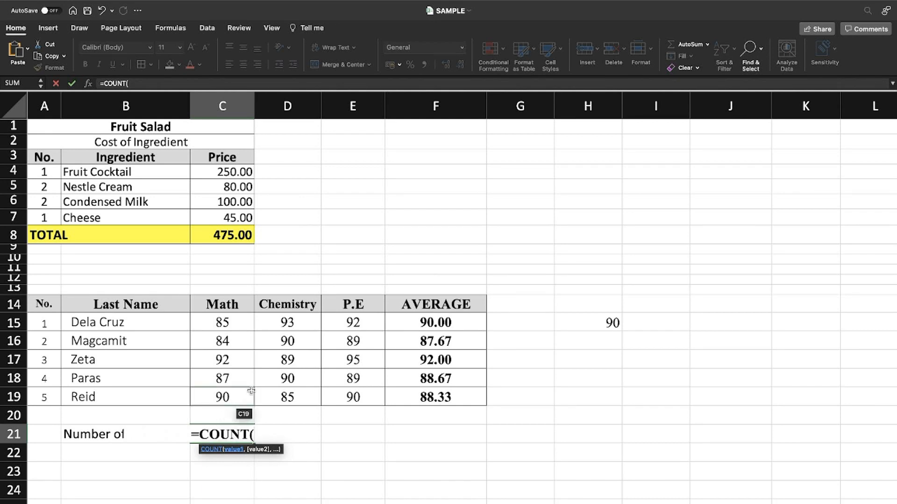
left_click_drag(109, 321, 105, 394)
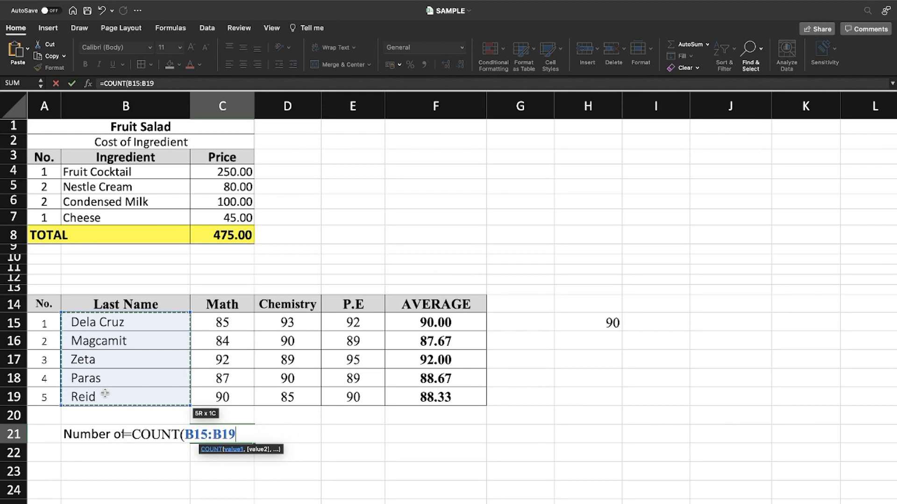
type(")")
key("Return")
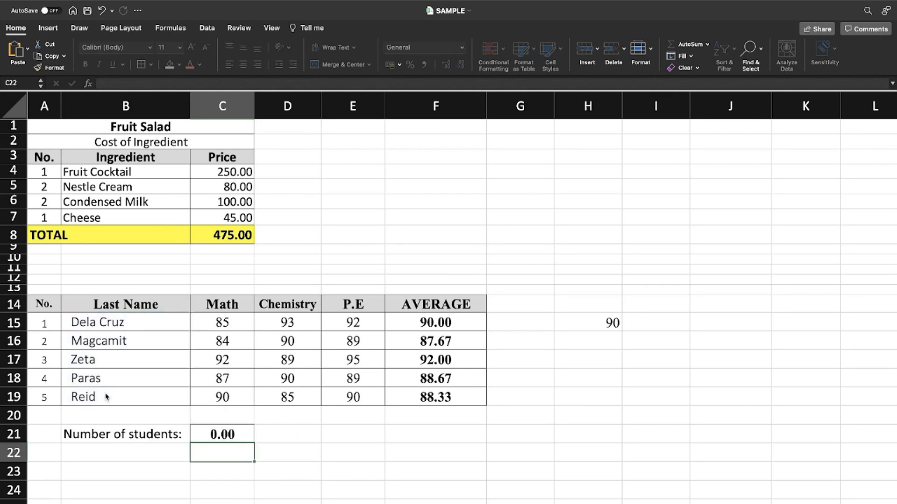
left_click(317, 458)
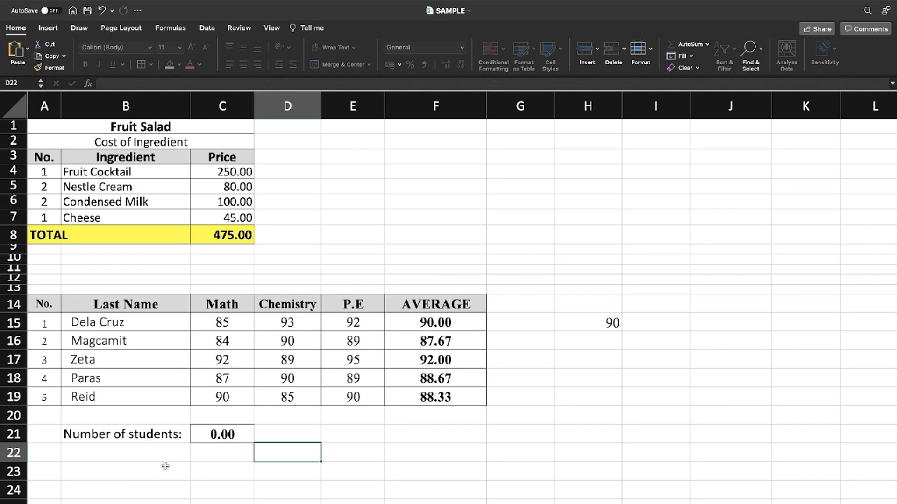
Change the COUNT formula's range in C21 to the Math grades, C15:C19
left_click(225, 434)
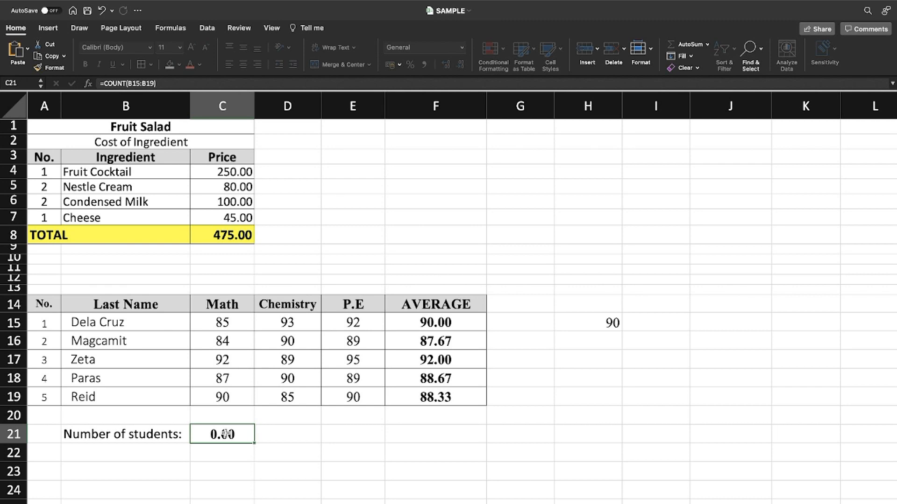
double_click(225, 434)
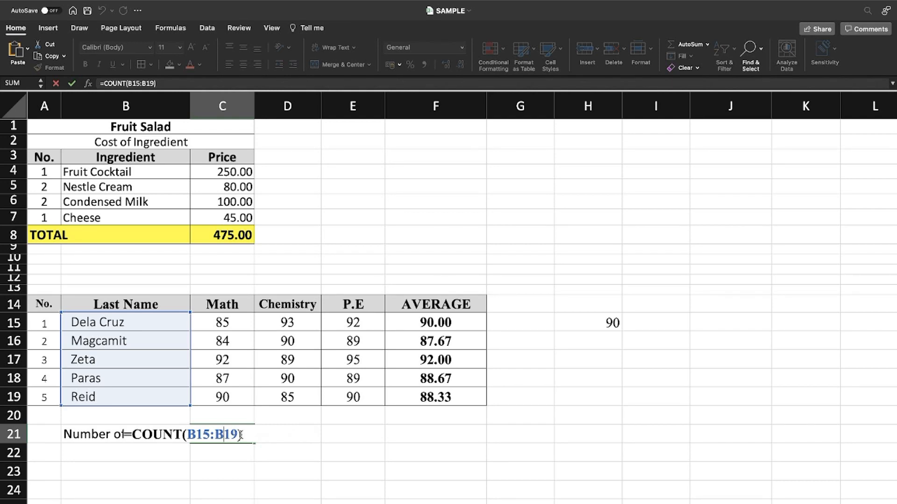
left_click_drag(238, 435, 190, 435)
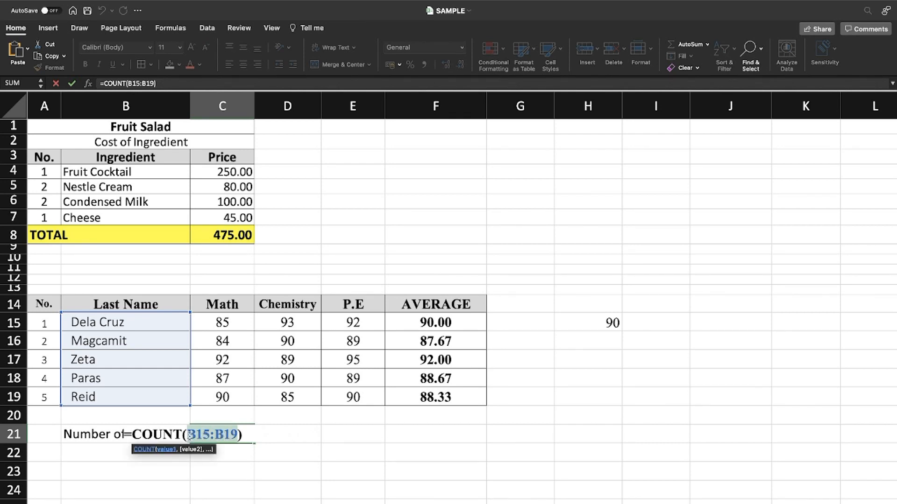
key("BackSpace")
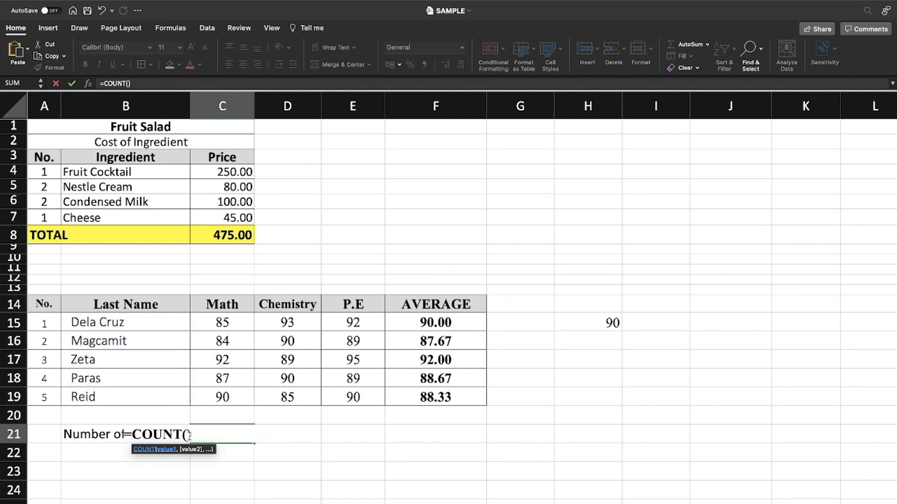
left_click(233, 327)
left_click_drag(233, 327, 225, 396)
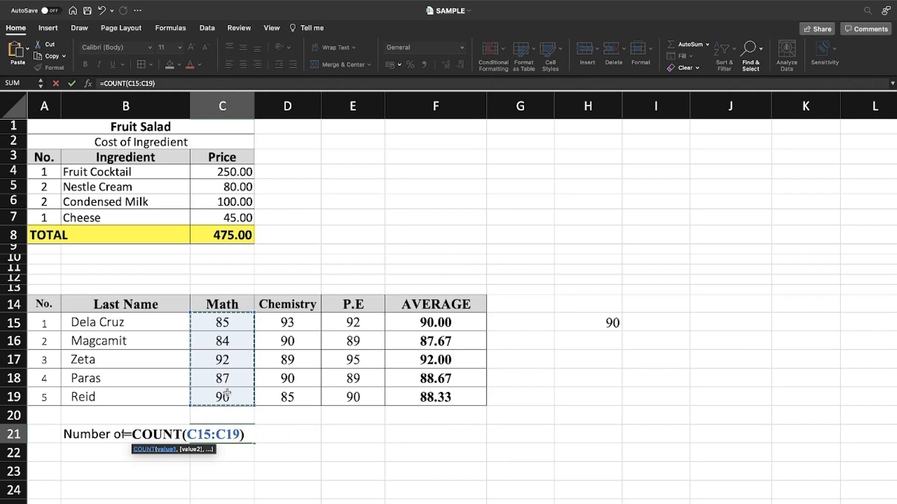